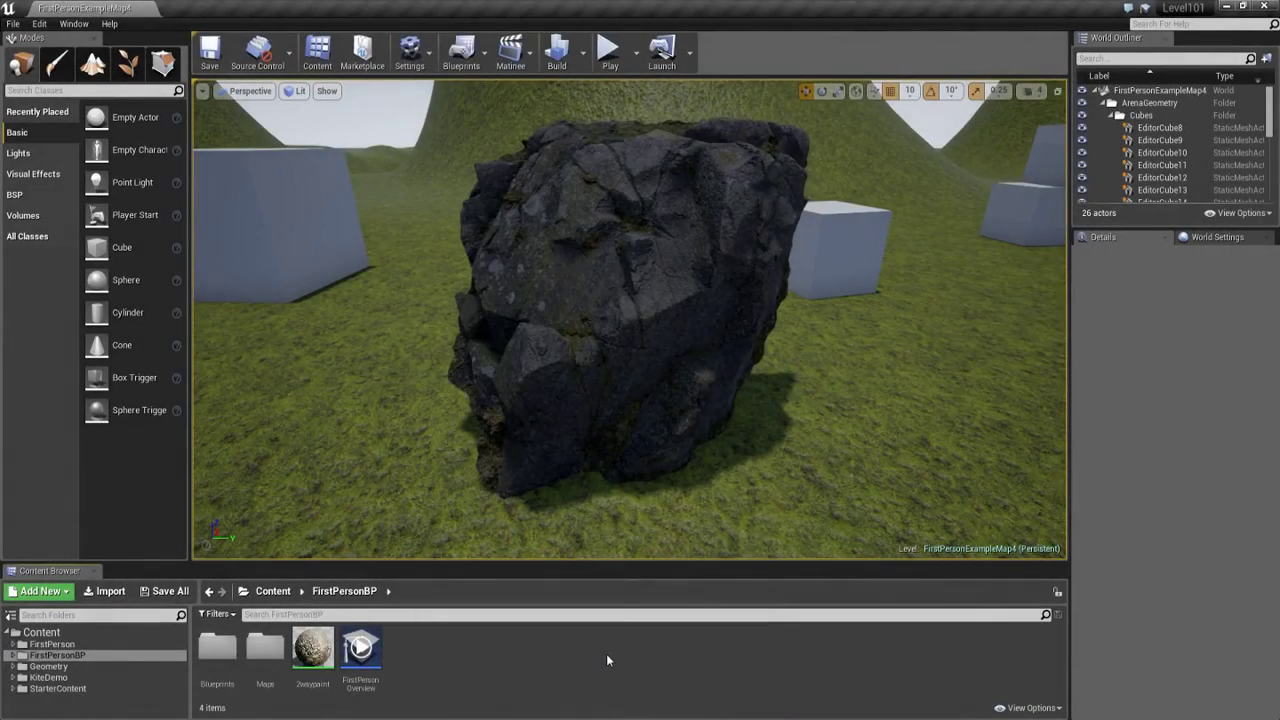
# - Create a new material asset named 3wayblend and open it in the material editor
pyautogui.rightClick(607, 658)
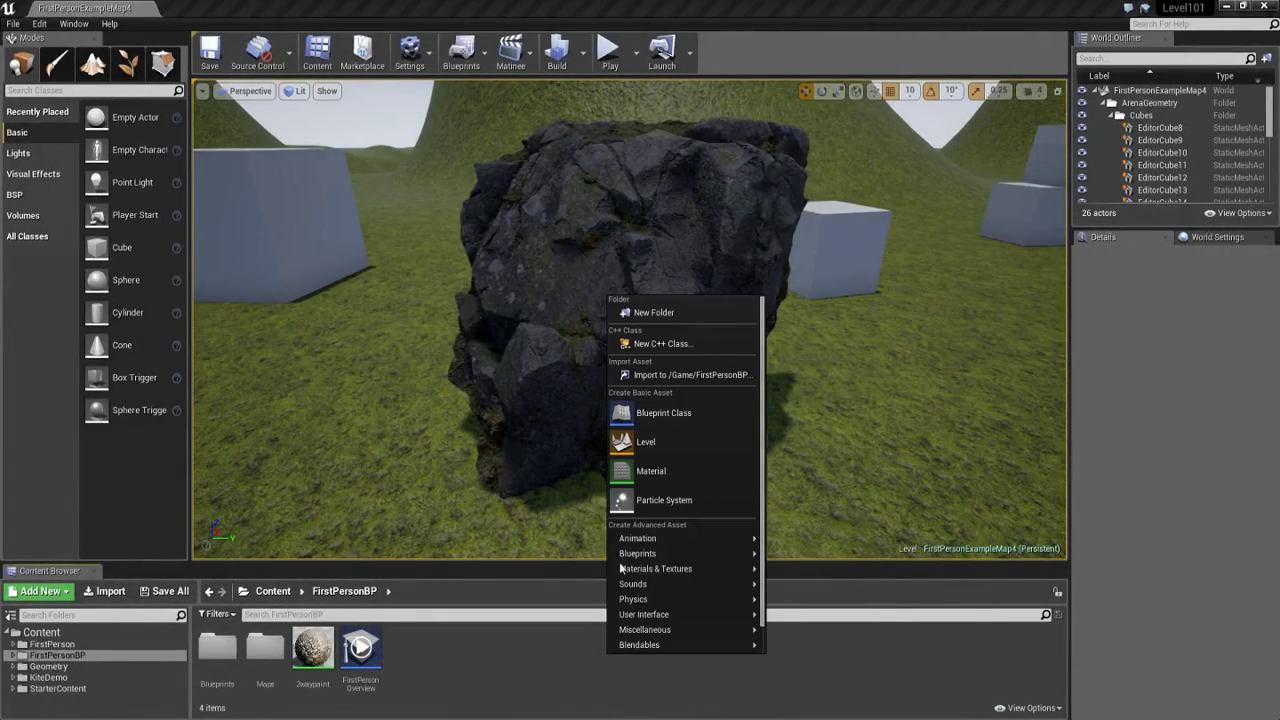
pyautogui.click(642, 474)
pyautogui.write('3wayblen')
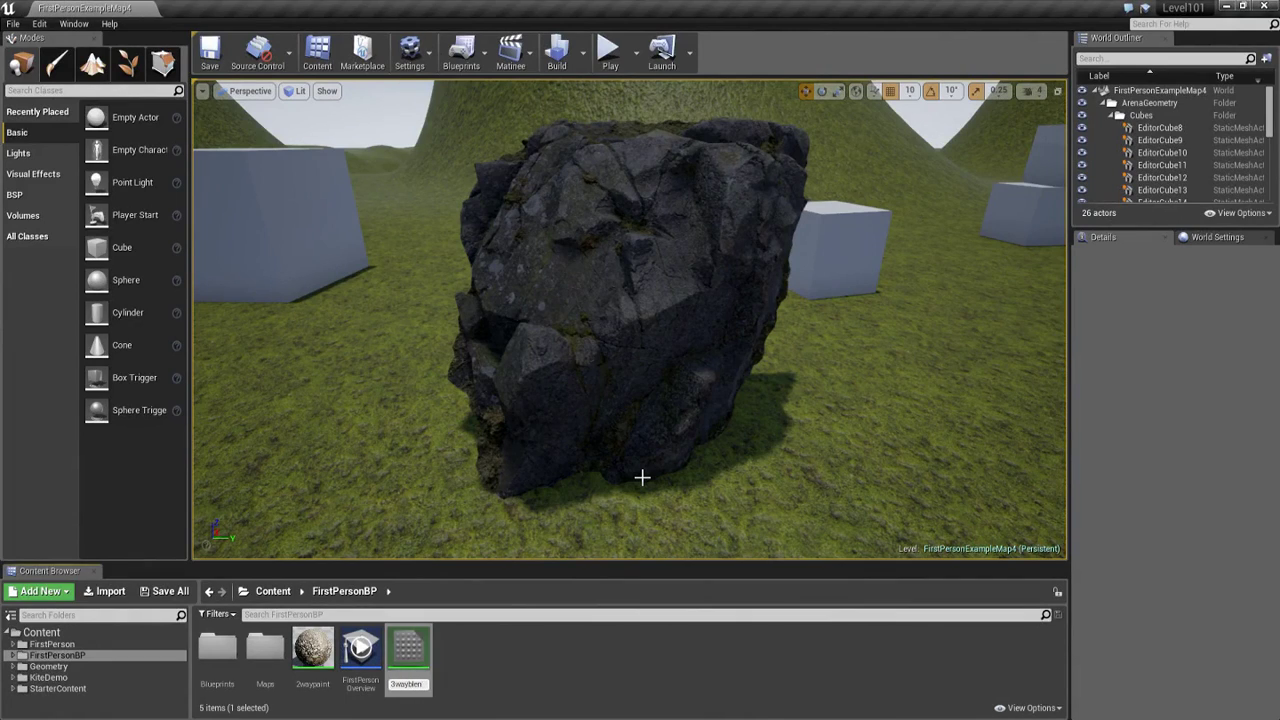
pyautogui.write('d')
pyautogui.press('Return')
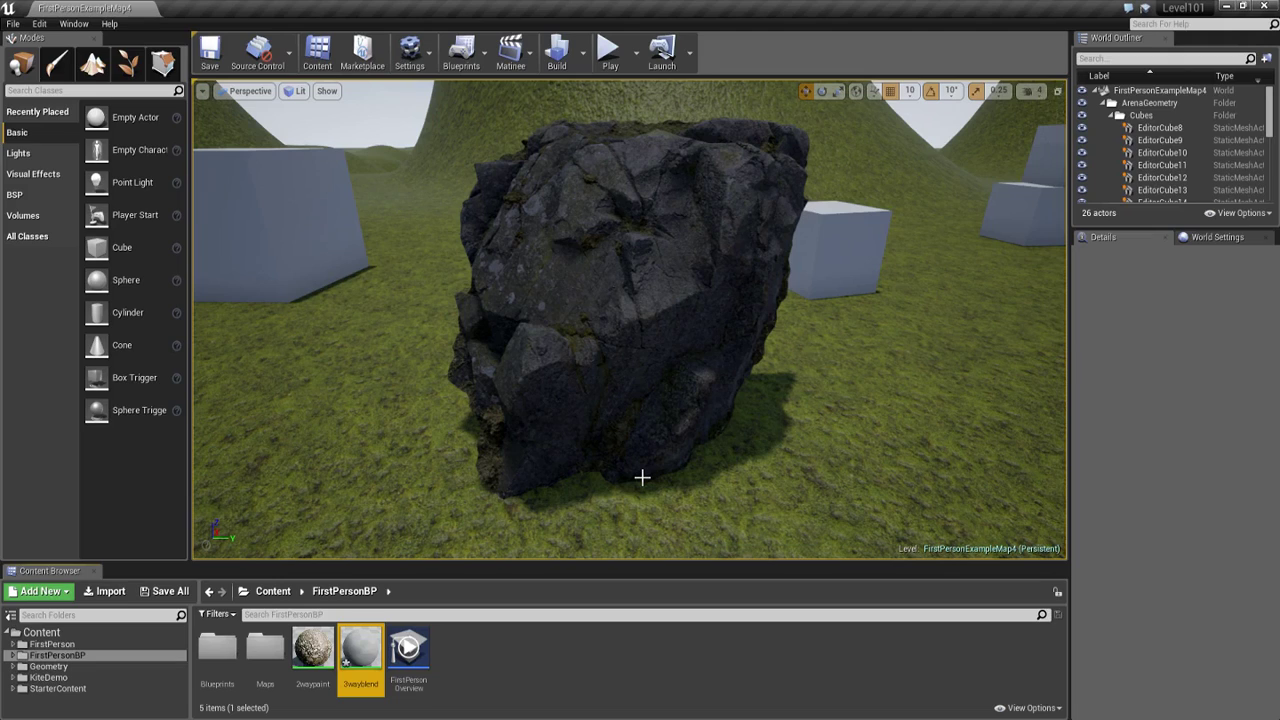
pyautogui.doubleClick(356, 645)
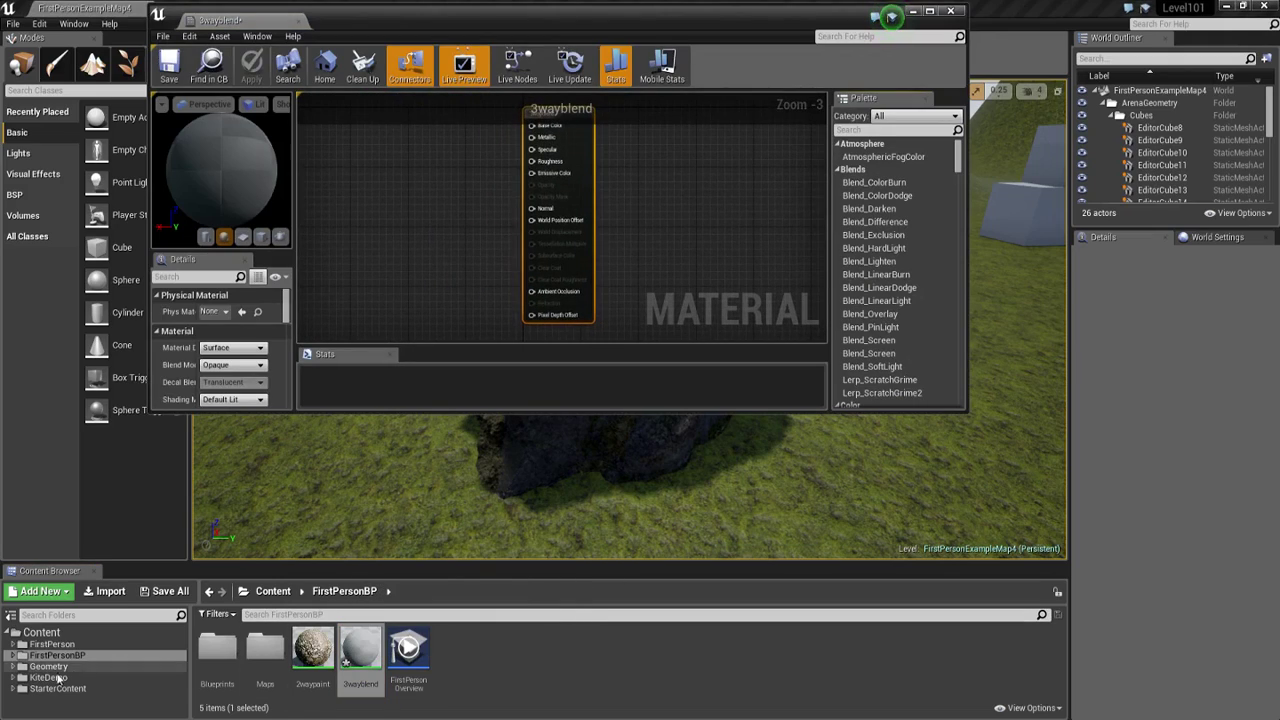
# - Add the RockFace003 diffuse texture from KiteDemo GroundTiles to the material graph
pyautogui.click(36, 679)
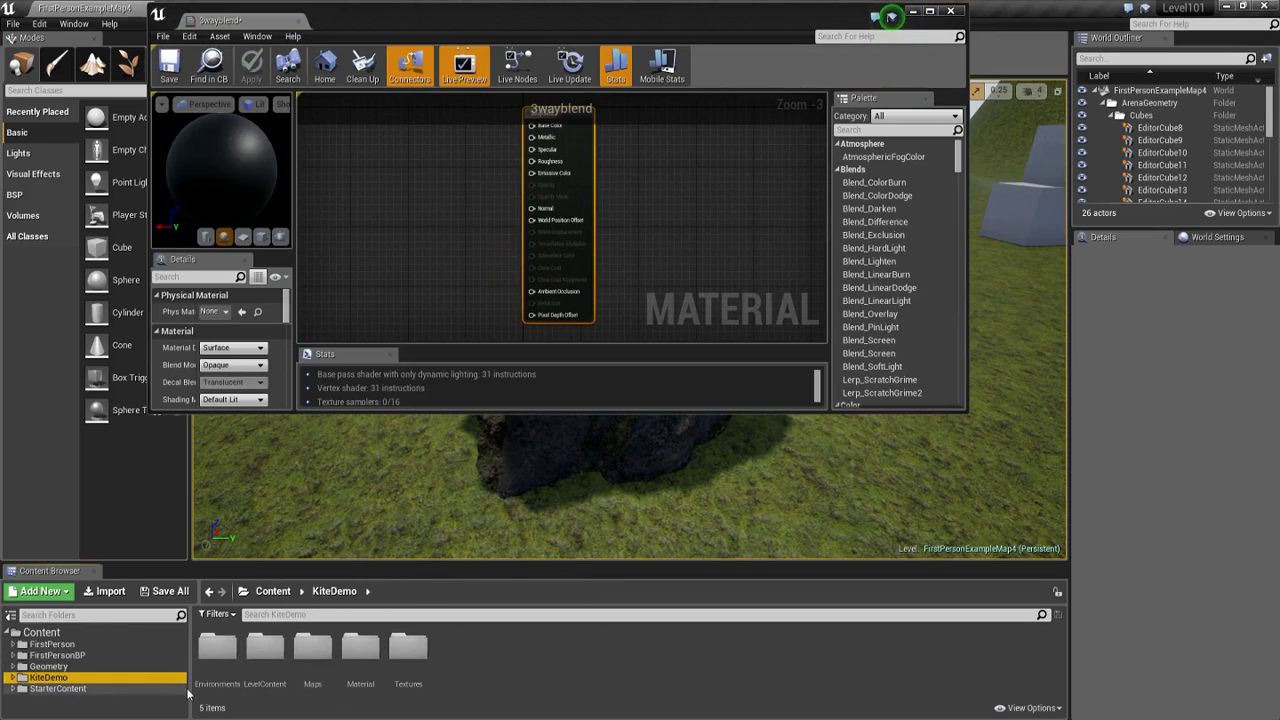
pyautogui.doubleClick(214, 660)
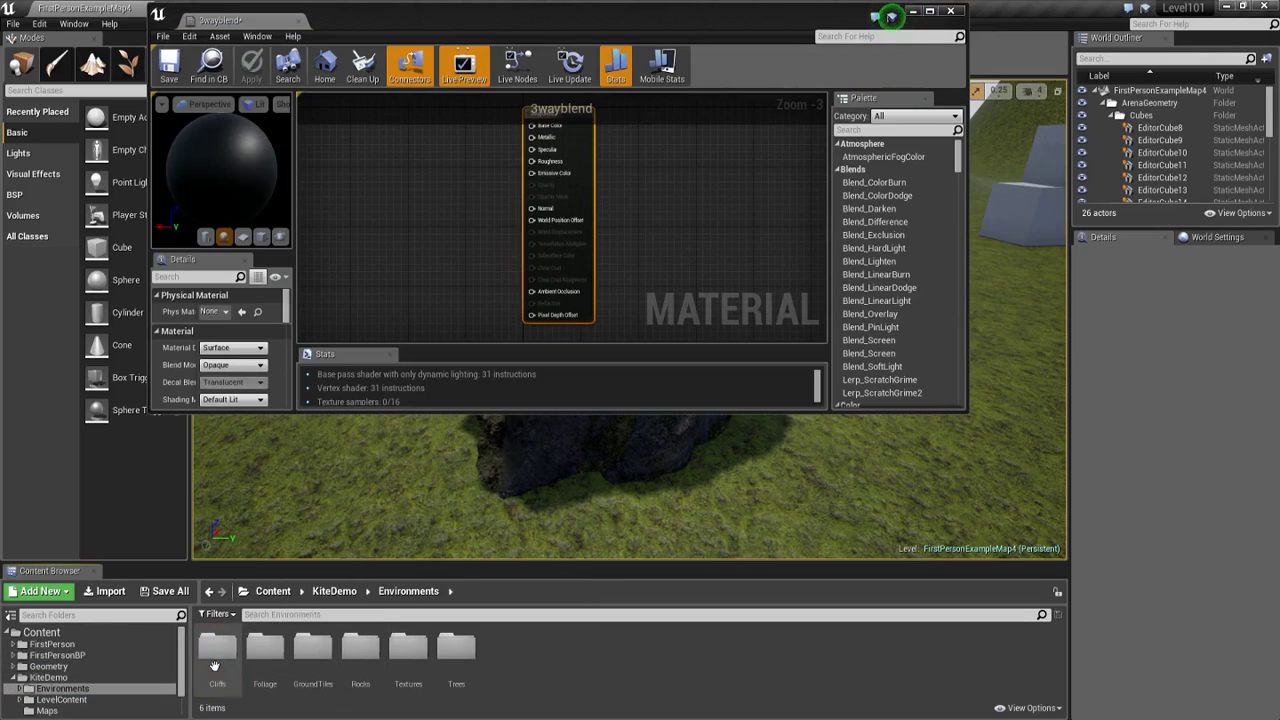
pyautogui.doubleClick(312, 655)
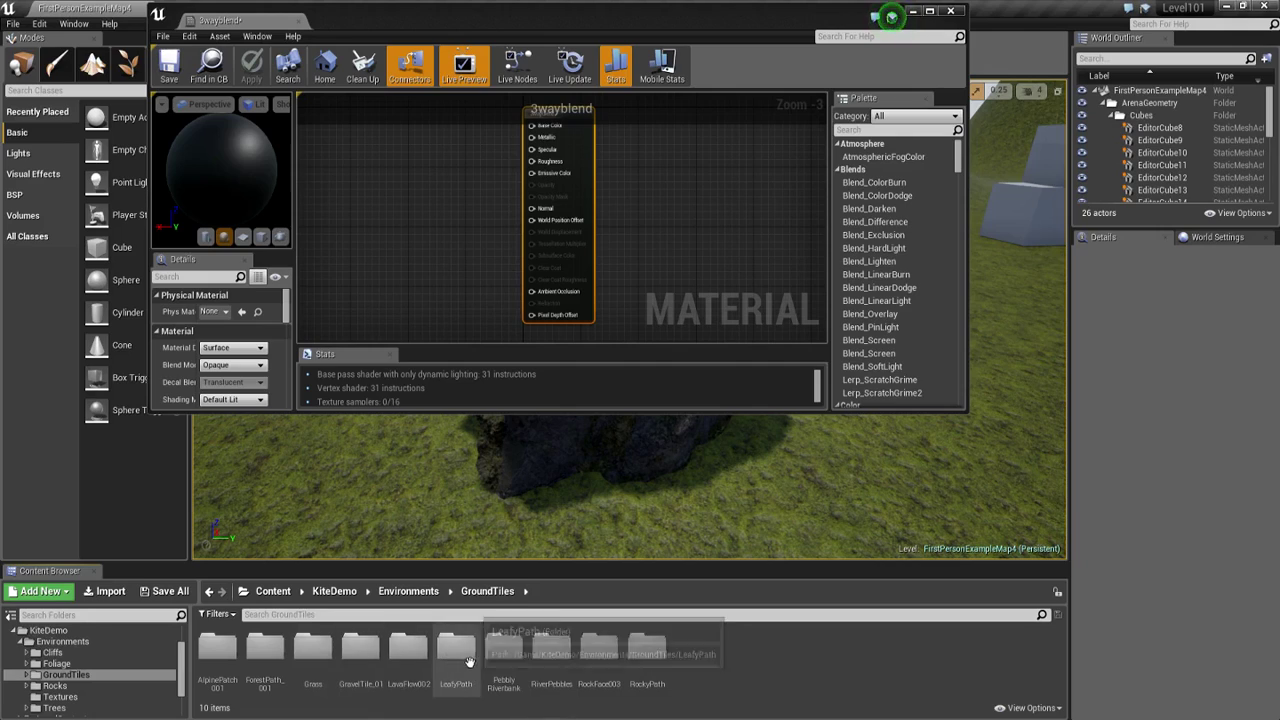
pyautogui.doubleClick(598, 652)
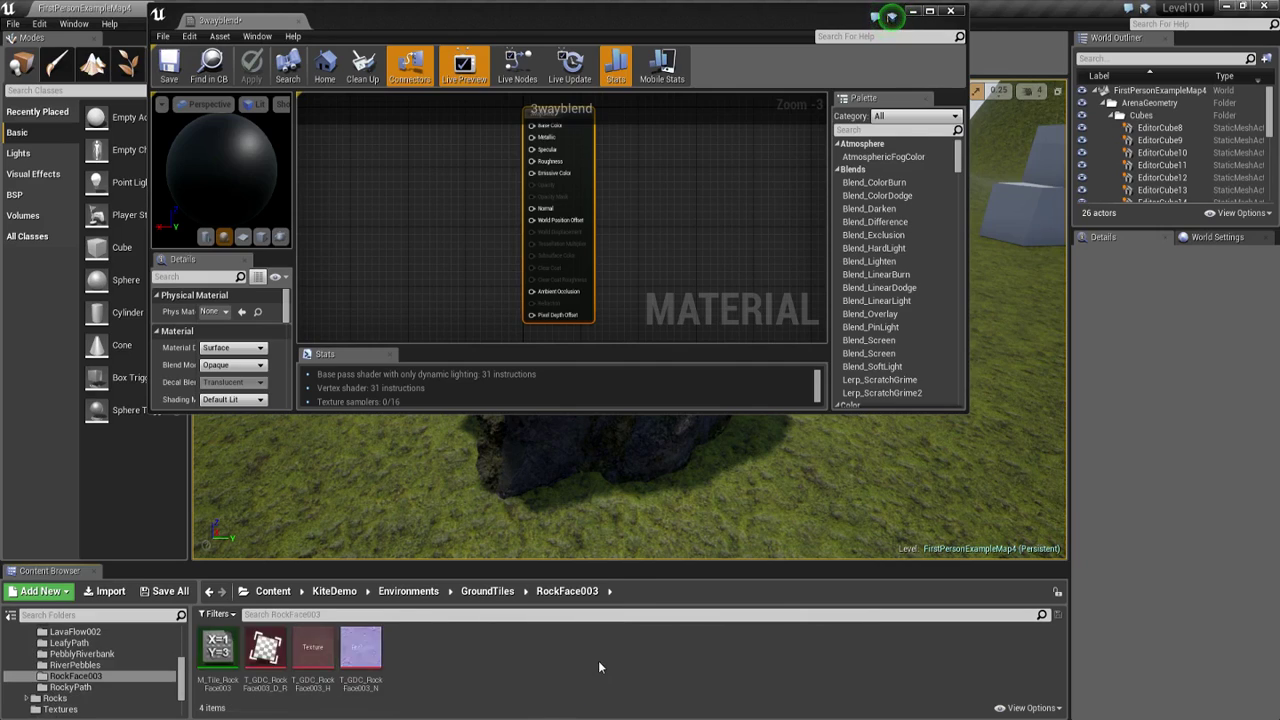
pyautogui.click(265, 648)
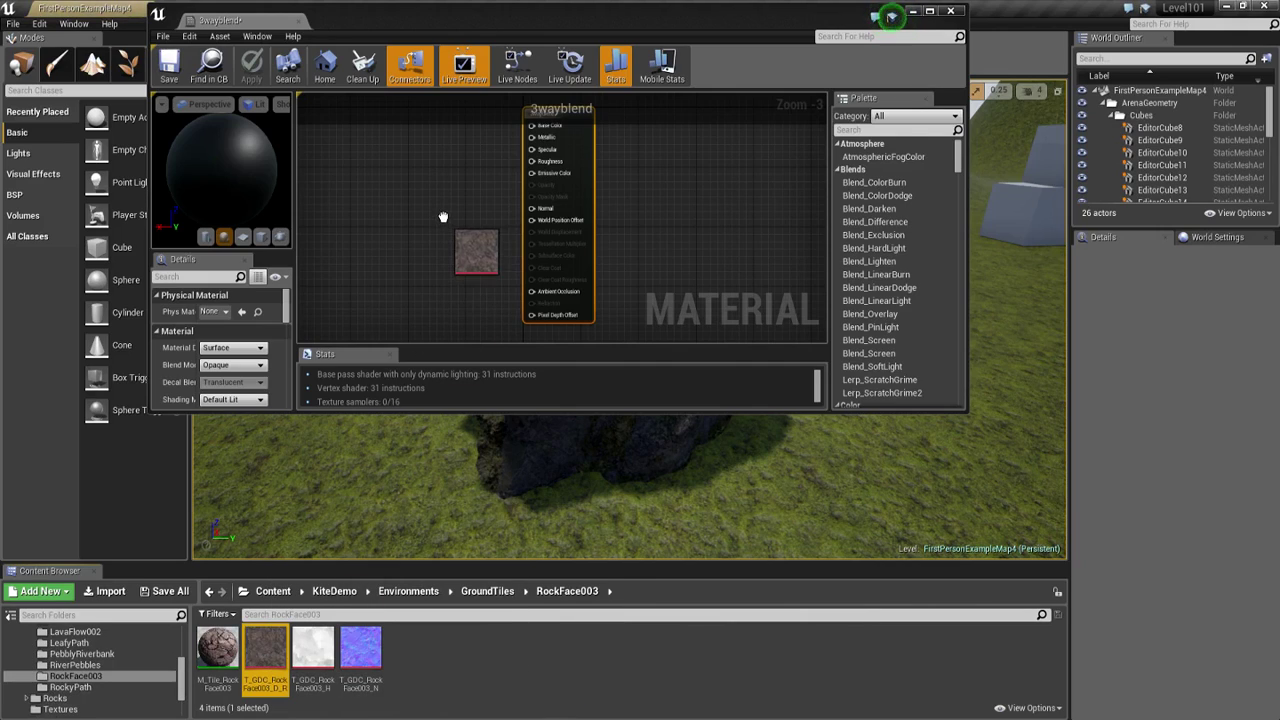
pyautogui.moveTo(332, 557); pyautogui.dragTo(443, 222)
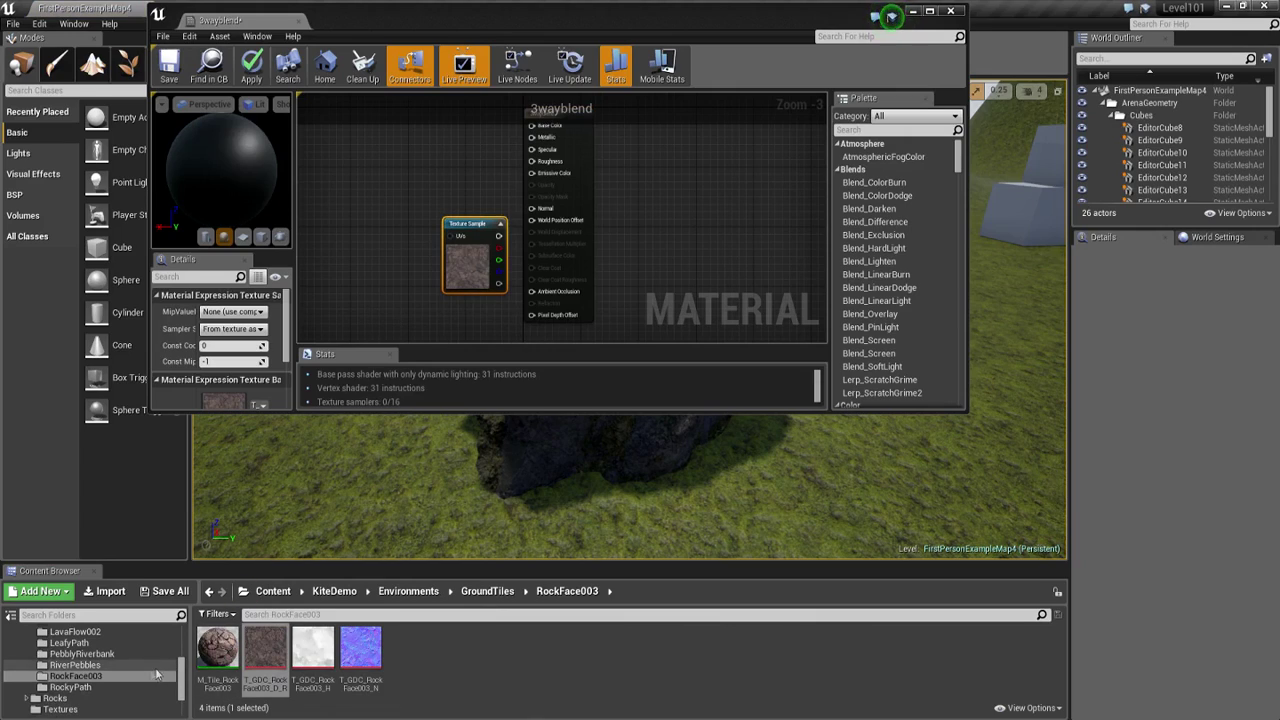
# - Add the LeafyPath diffuse texture and stack it under the rock face sample
pyautogui.click(75, 643)
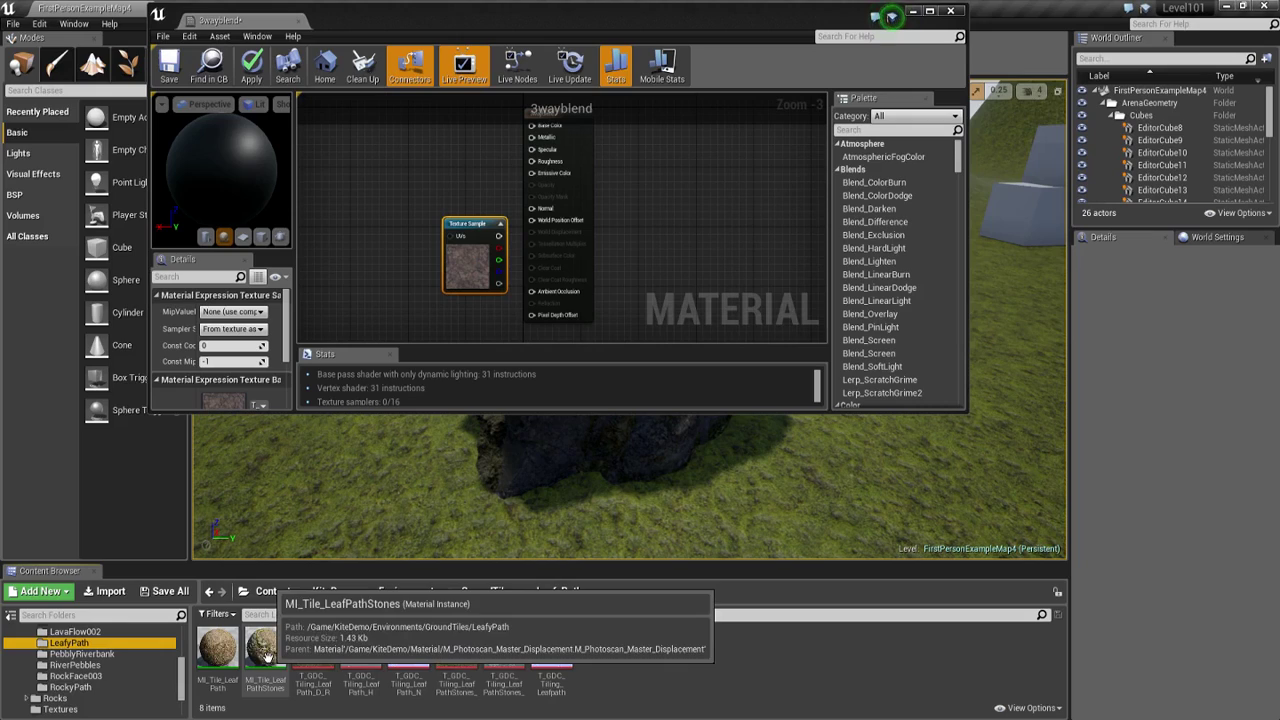
pyautogui.moveTo(308, 652); pyautogui.dragTo(402, 293)
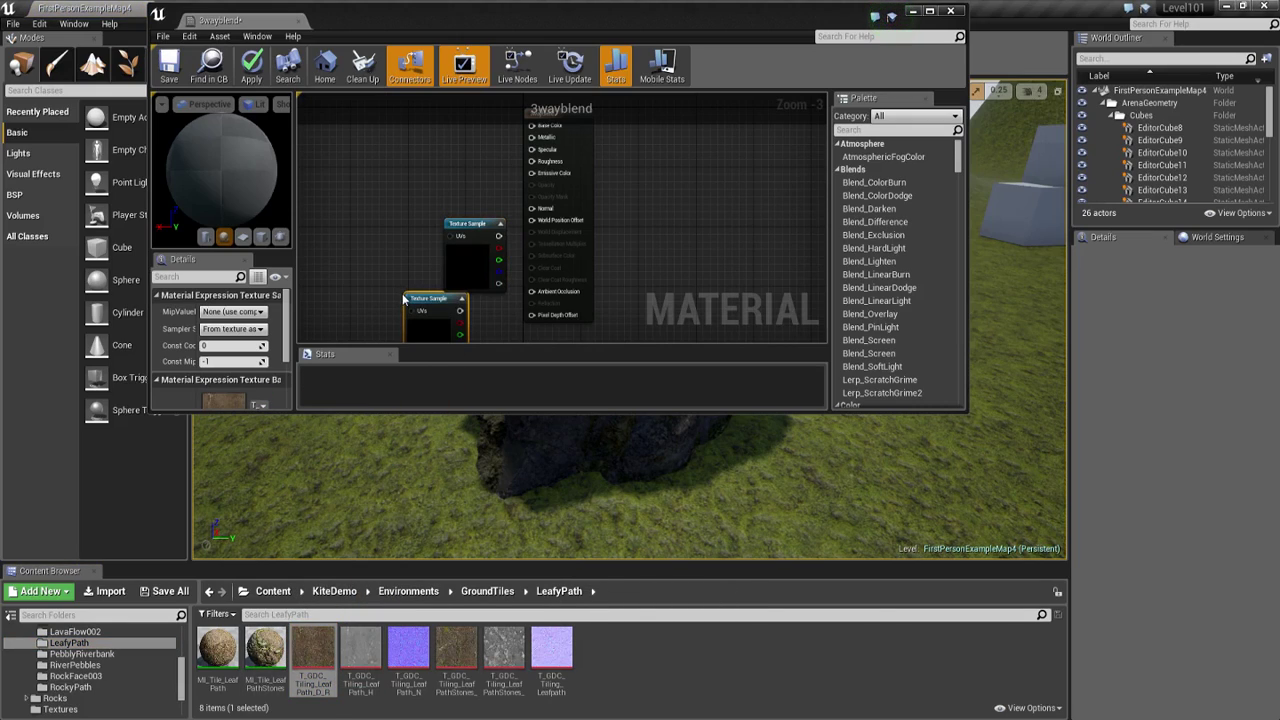
pyautogui.moveTo(463, 222); pyautogui.dragTo(348, 157)
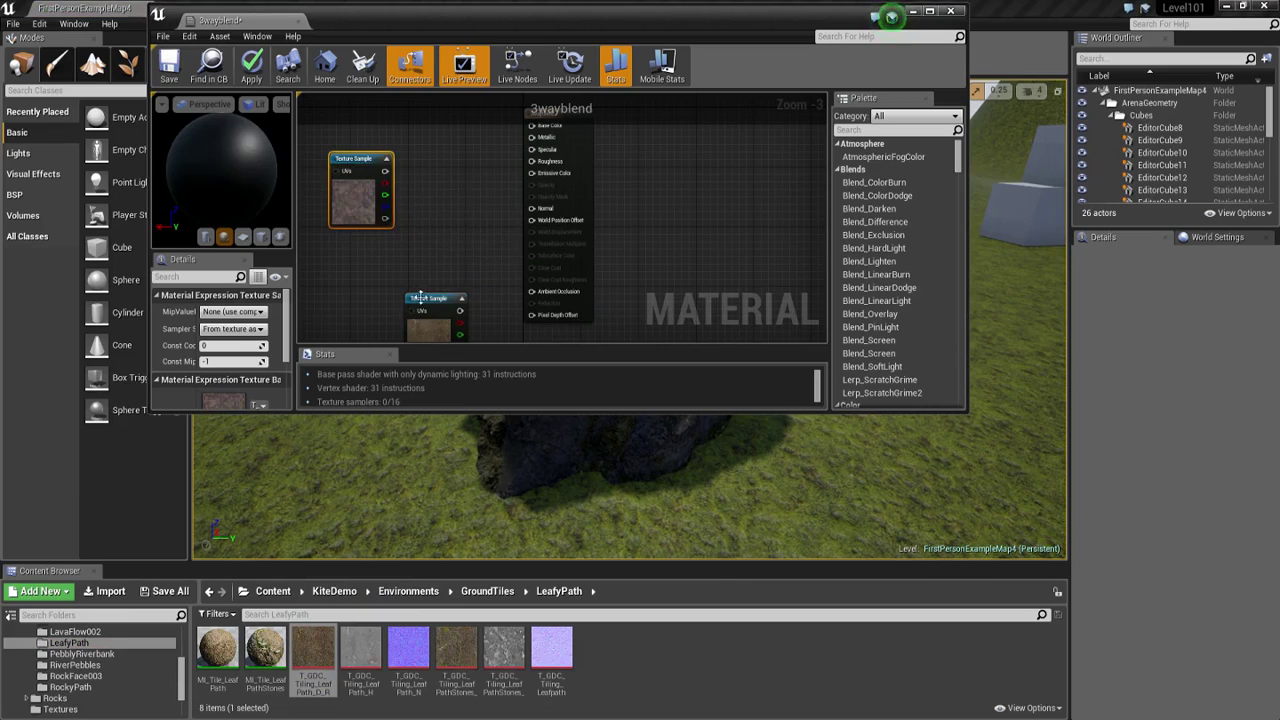
pyautogui.moveTo(424, 306); pyautogui.dragTo(350, 260)
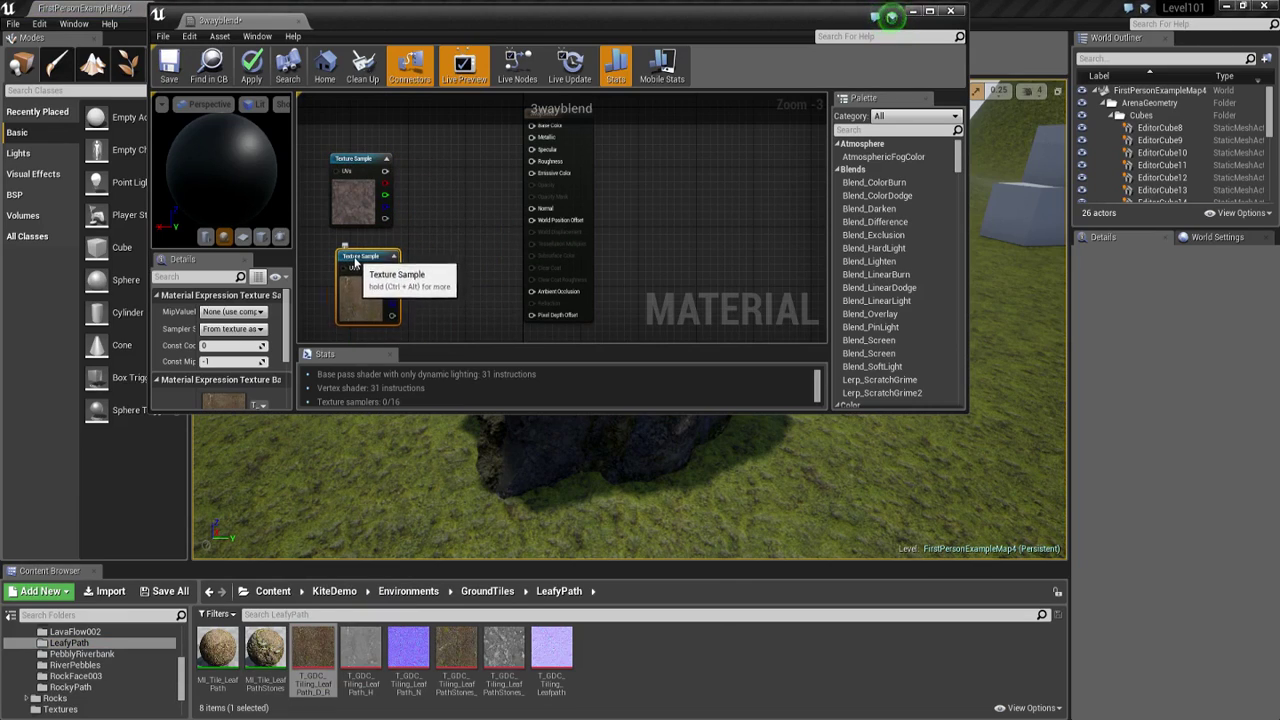
# - Add the LavaFlow002 diffuse texture, line it up with the others, and dock the editor
pyautogui.scroll(1, 95, 673)
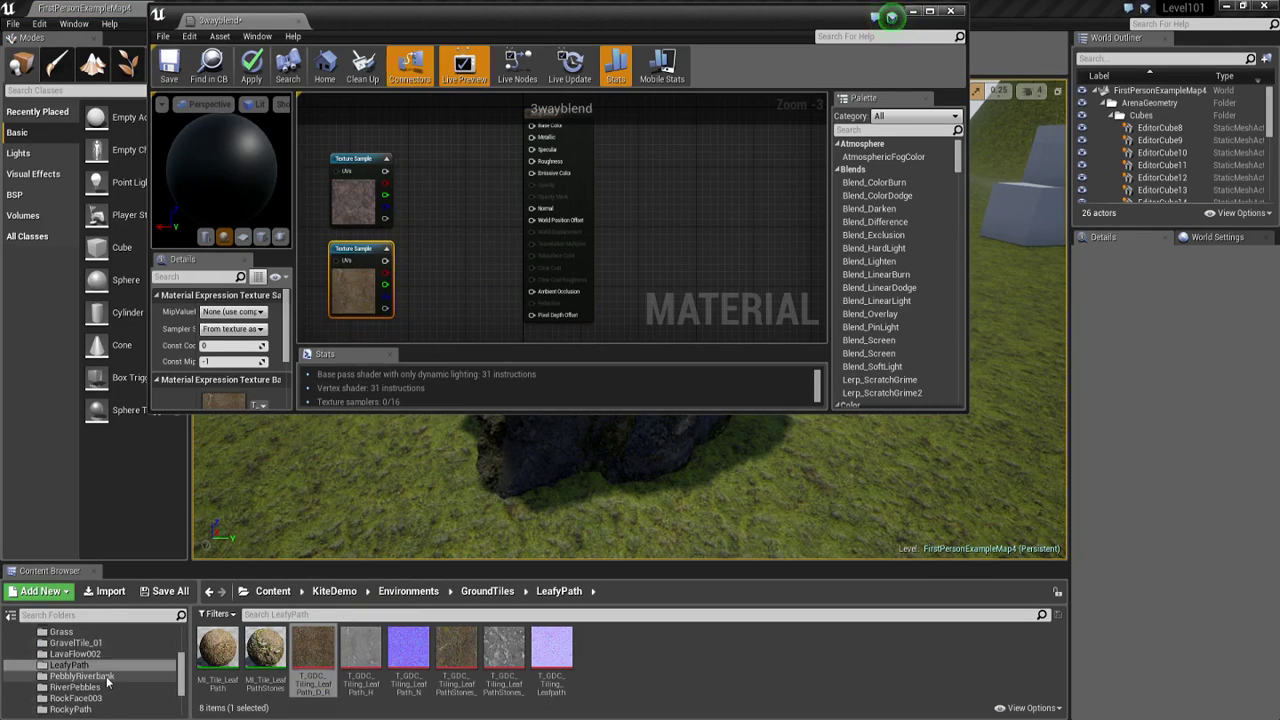
pyautogui.click(76, 654)
pyautogui.moveTo(265, 652)
pyautogui.mouseDown()
pyautogui.moveTo(290, 620)
pyautogui.moveTo(410, 143)
pyautogui.moveTo(414, 162)
pyautogui.mouseUp()
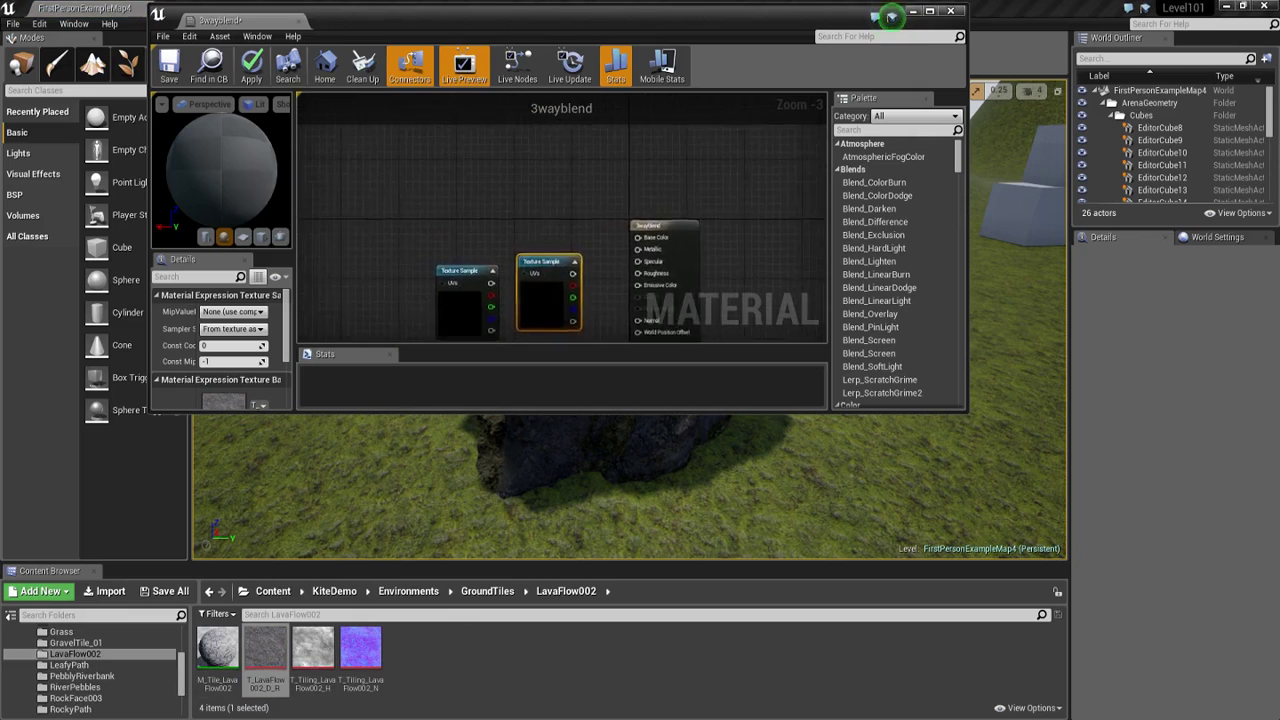
pyautogui.scroll(-1, 560, 240)
pyautogui.moveTo(565, 245)
pyautogui.mouseDown()
pyautogui.moveTo(527, 340)
pyautogui.moveTo(513, 278)
pyautogui.mouseUp()
pyautogui.moveTo(373, 200); pyautogui.dragTo(440, 255, button='right')
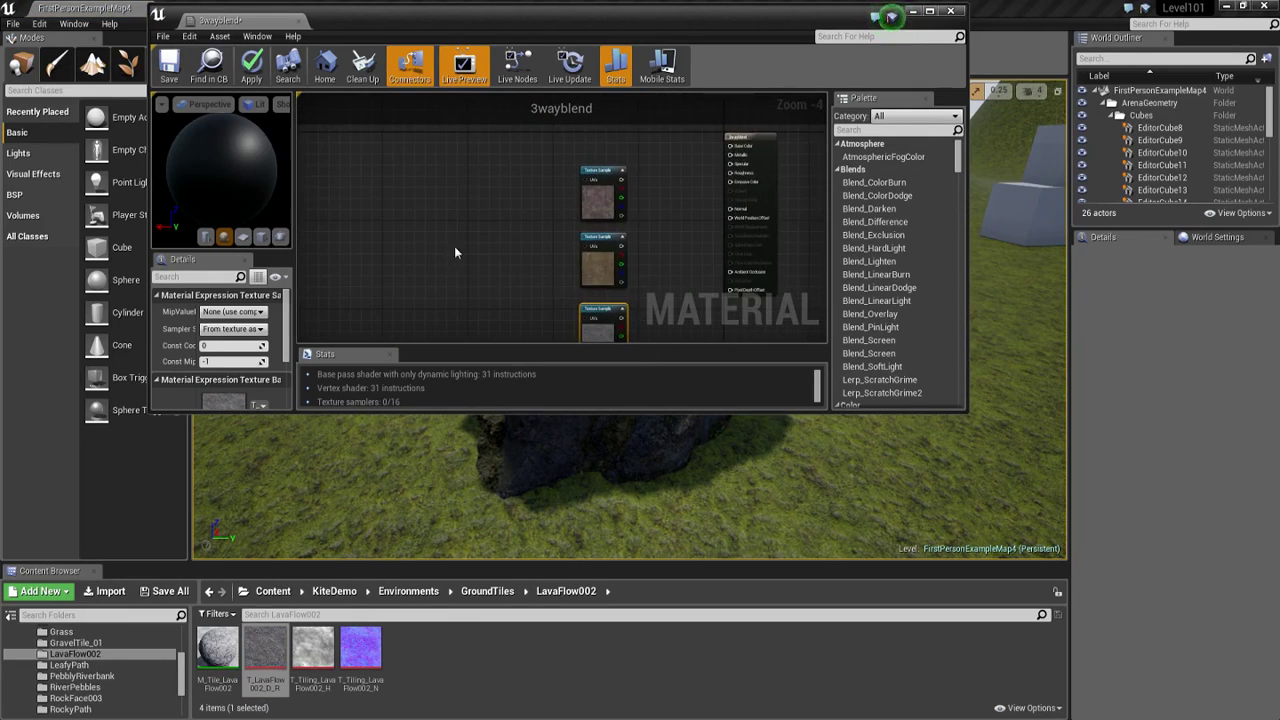
pyautogui.moveTo(240, 20); pyautogui.dragTo(260, 18)
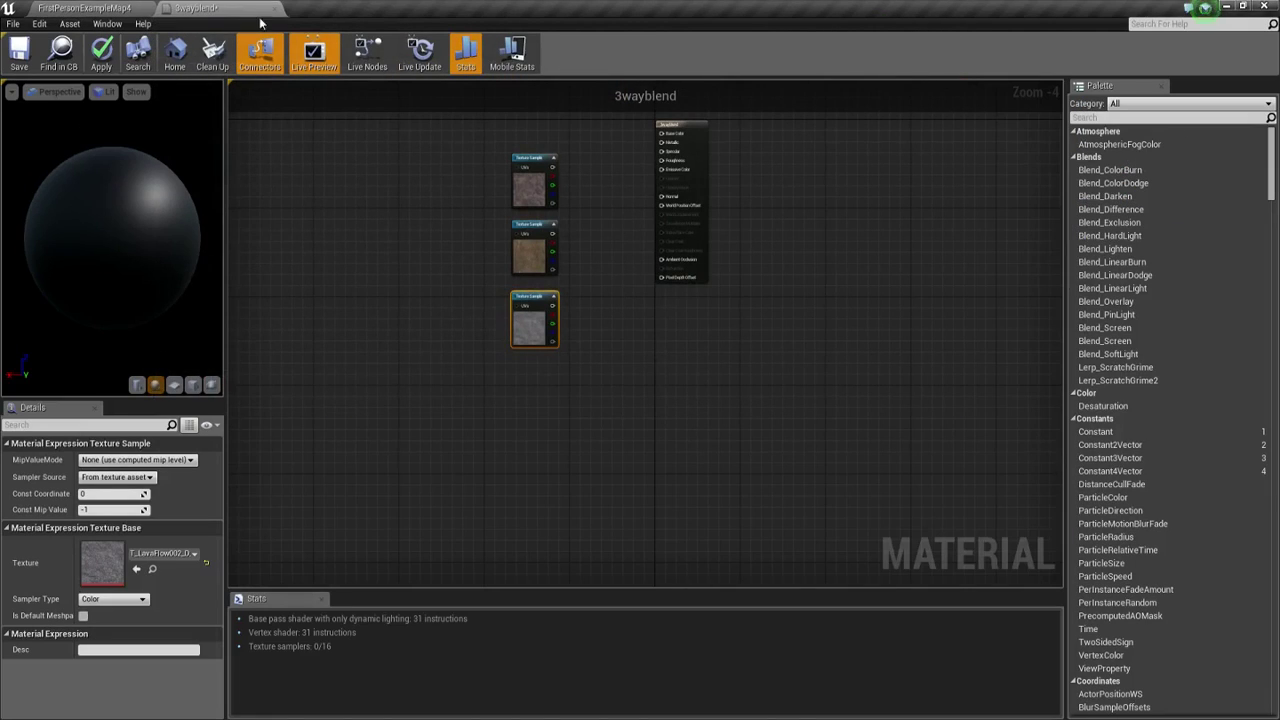
# - Place a TextureCoordinate node in the 3wayblend graph
pyautogui.scroll(2, 374, 215)
pyautogui.moveTo(371, 209); pyautogui.dragTo(428, 266, button='right')
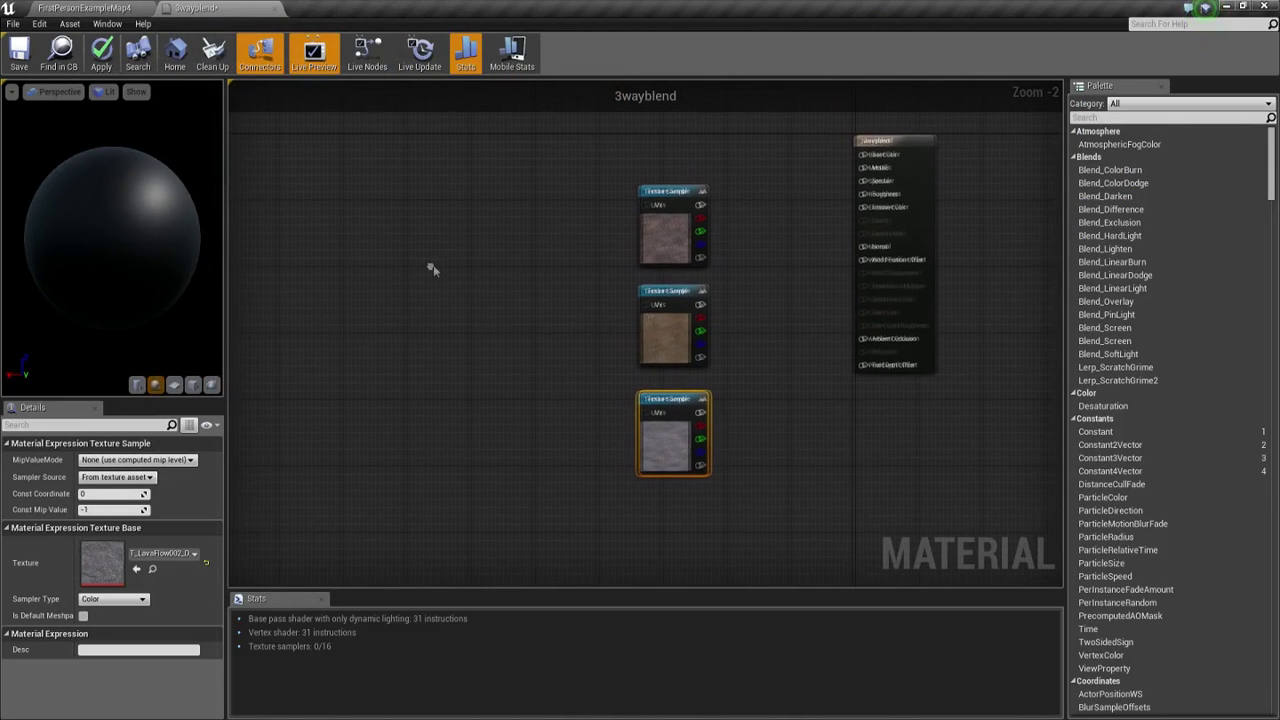
pyautogui.rightClick(373, 270)
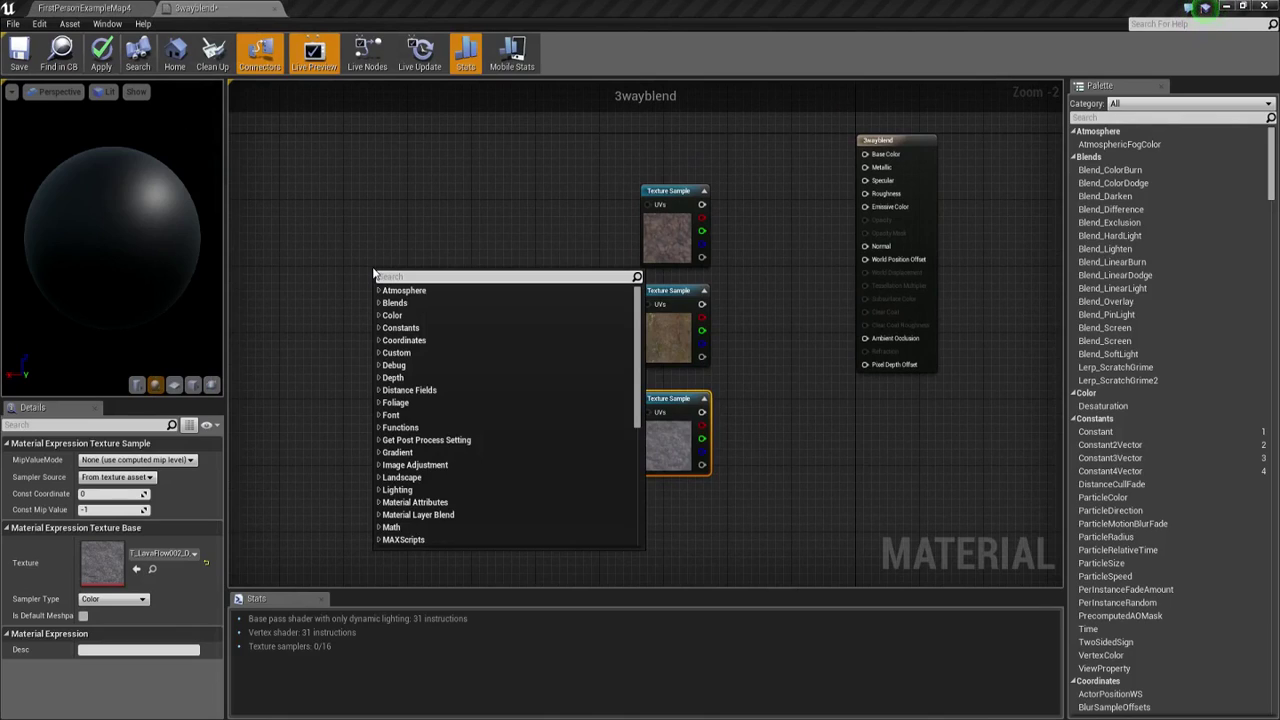
pyautogui.write('cor')
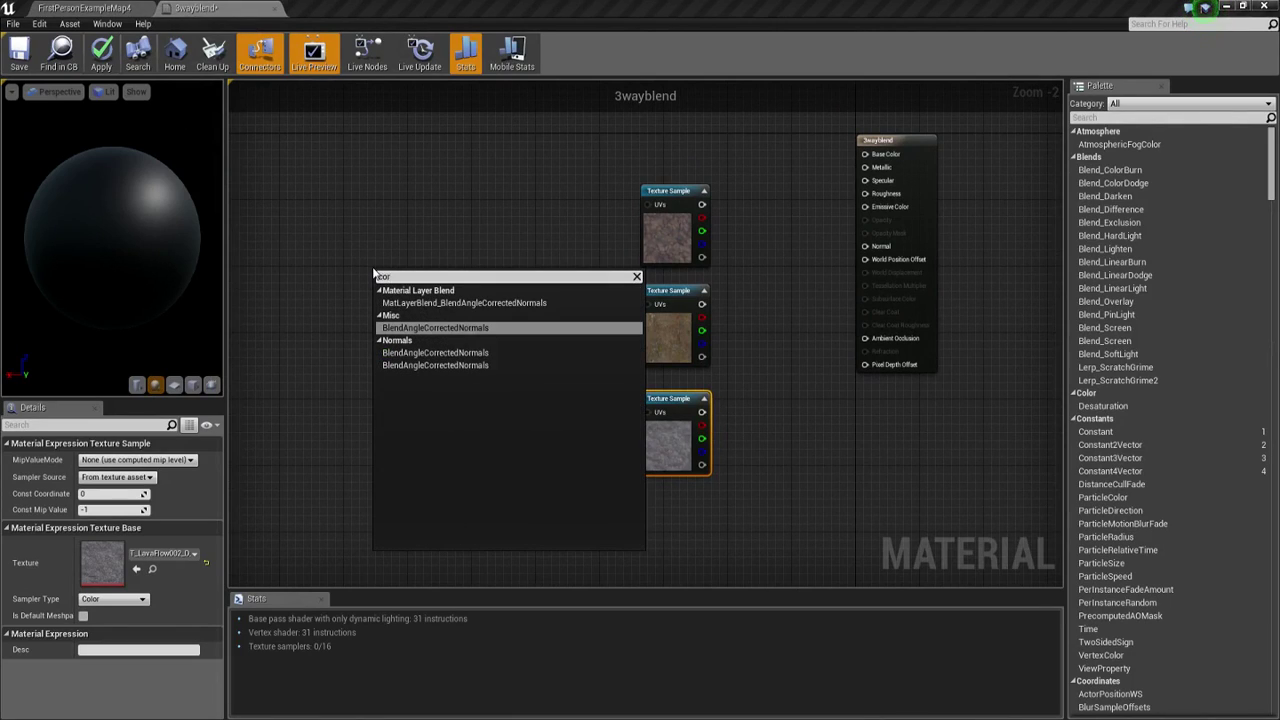
pyautogui.press('BackSpace')
pyautogui.write('o')
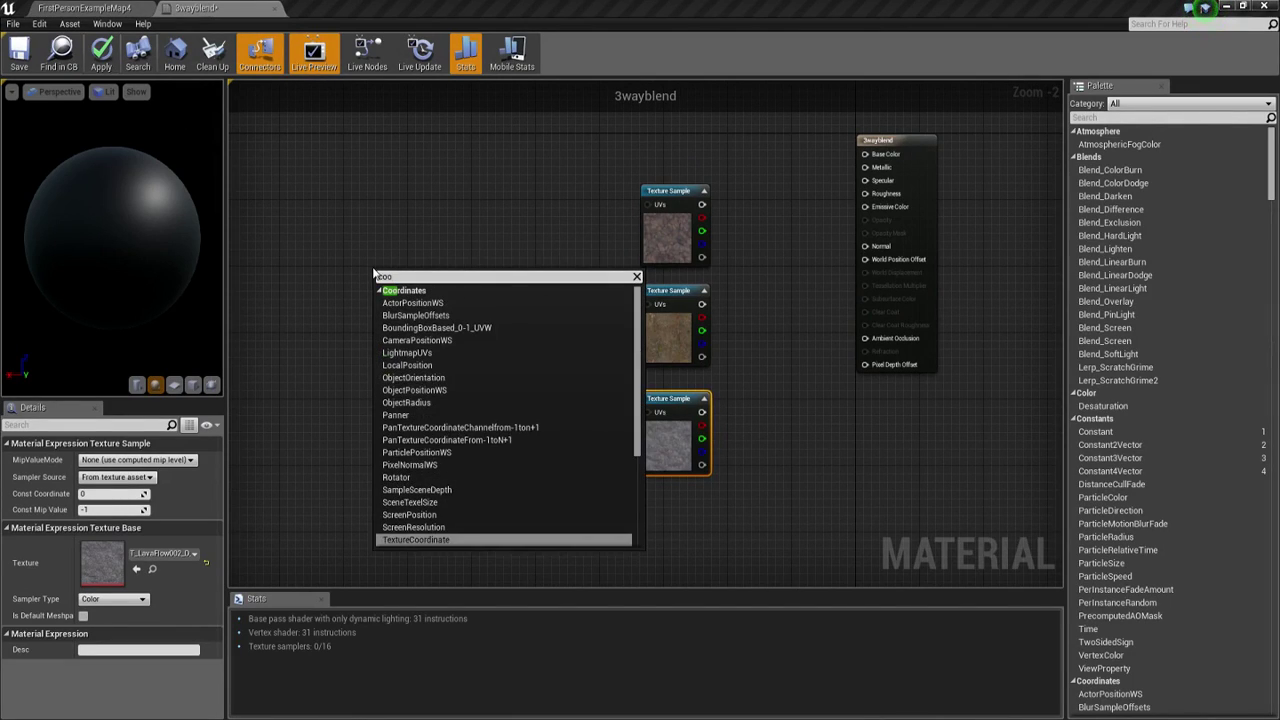
pyautogui.press('Return')
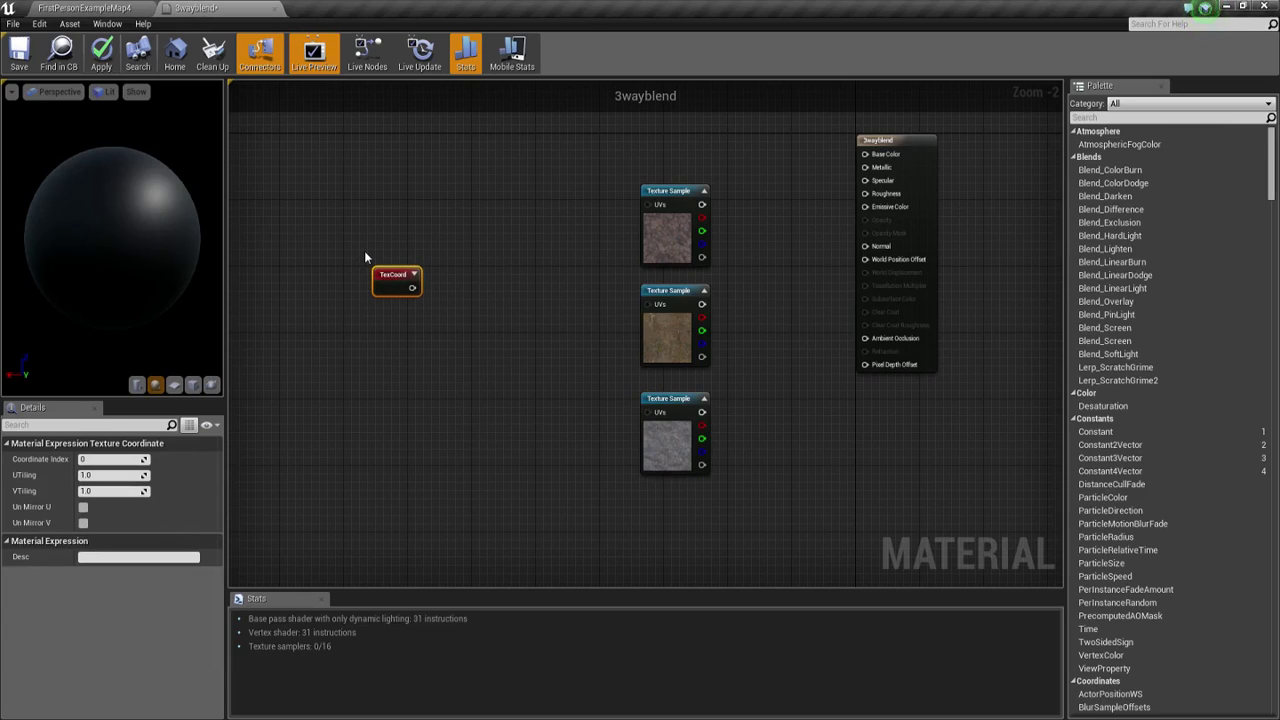
# - Wire TexCoord into the UVs of all three texture samples and tidy the nodes
pyautogui.moveTo(412, 289)
pyautogui.mouseDown()
pyautogui.moveTo(671, 211)
pyautogui.moveTo(648, 205)
pyautogui.mouseUp()
pyautogui.moveTo(412, 288); pyautogui.dragTo(648, 305)
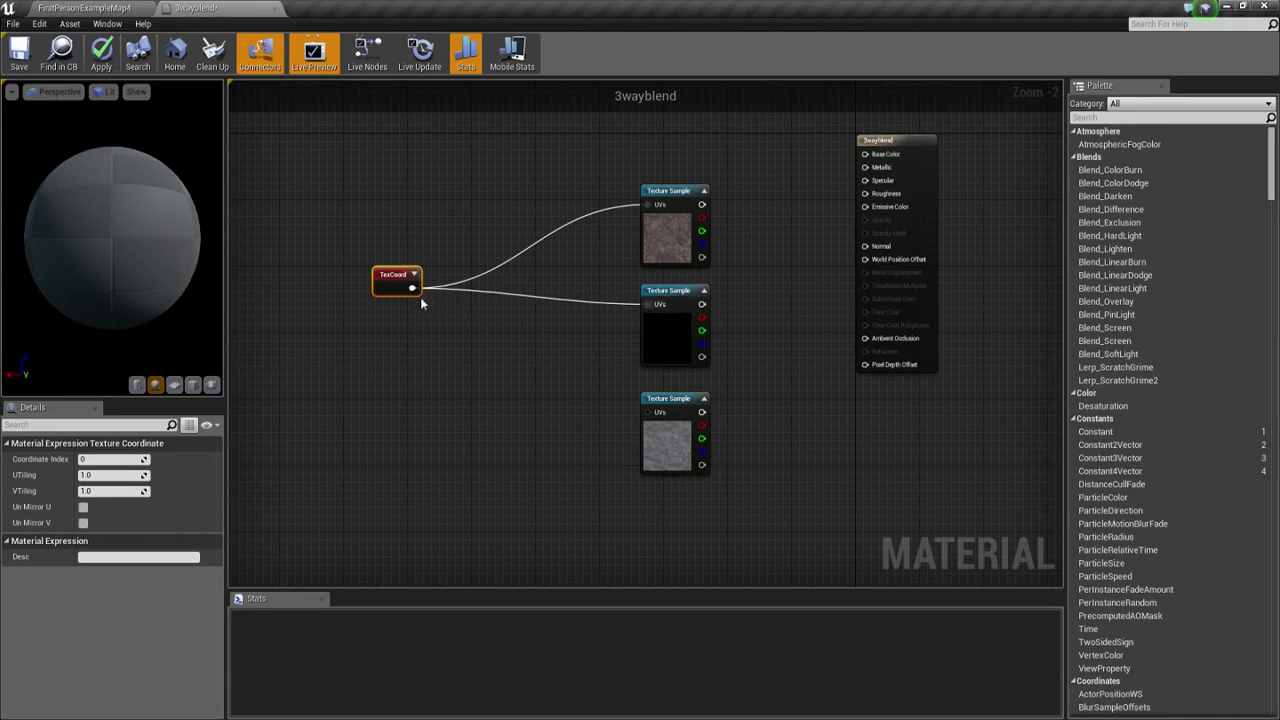
pyautogui.moveTo(412, 289)
pyautogui.mouseDown()
pyautogui.moveTo(645, 413)
pyautogui.moveTo(492, 403)
pyautogui.mouseUp()
pyautogui.moveTo(670, 304); pyautogui.dragTo(494, 296)
pyautogui.moveTo(669, 194); pyautogui.dragTo(494, 188)
pyautogui.rightClick(596, 196)
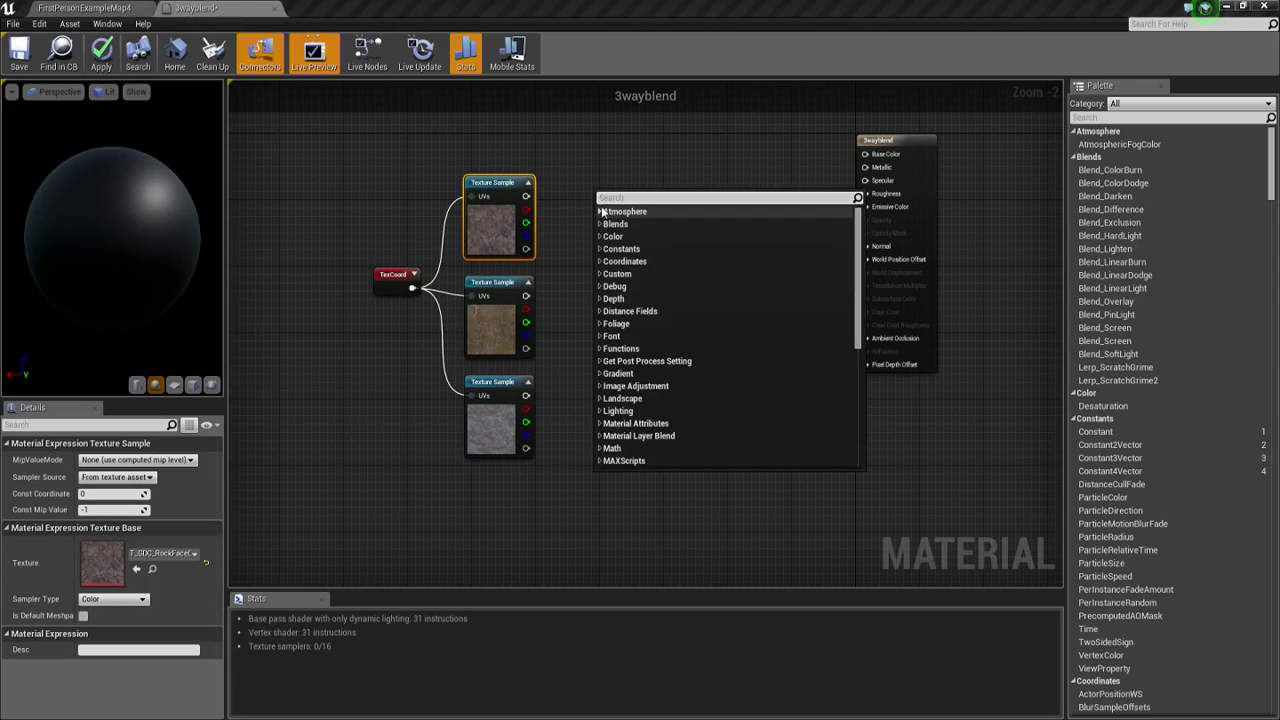
# - Place a Lerp node, duplicate it twice, and spread the three Lerps apart
pyautogui.write('lerp')
pyautogui.press('Return')
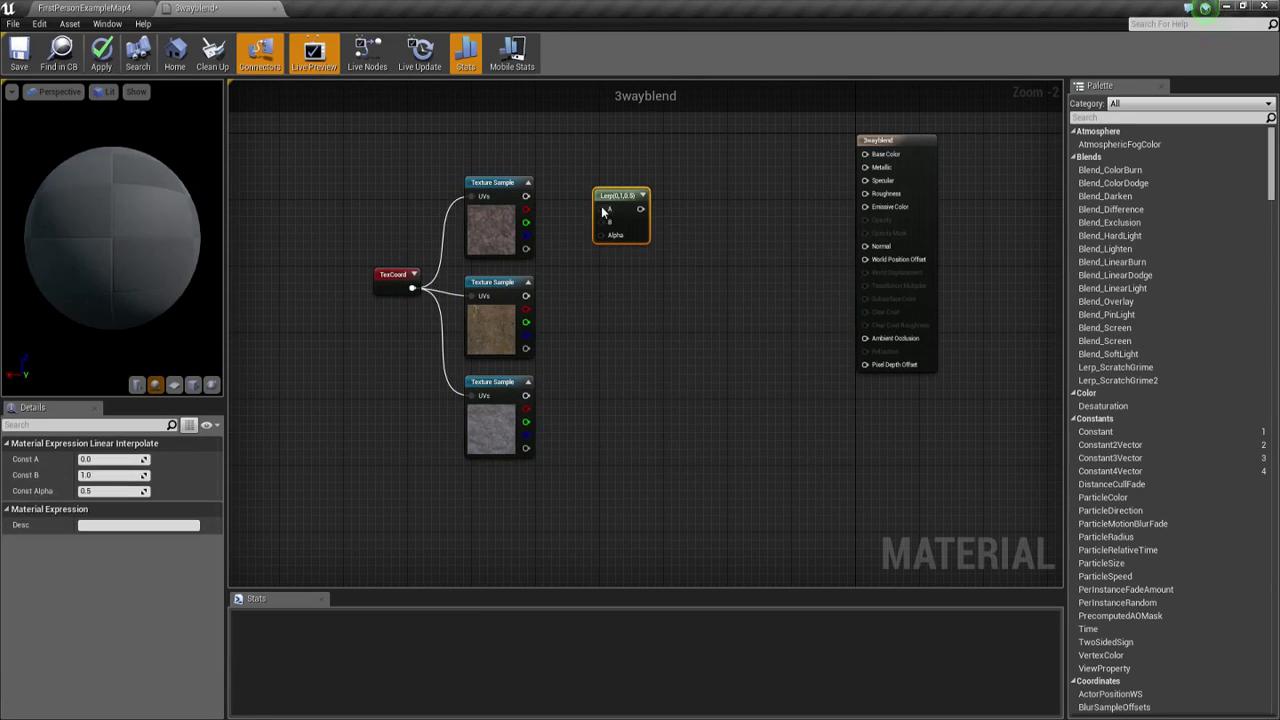
pyautogui.rightClick(610, 205)
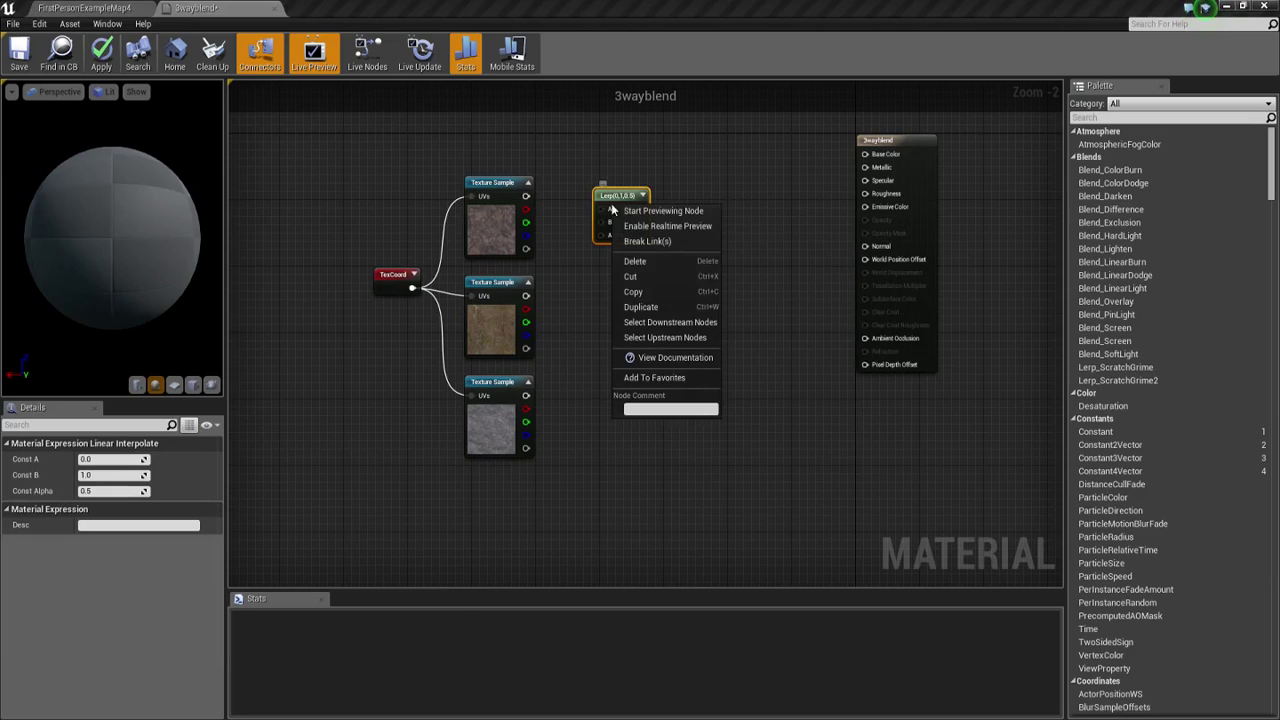
pyautogui.click(633, 303)
pyautogui.rightClick(651, 259)
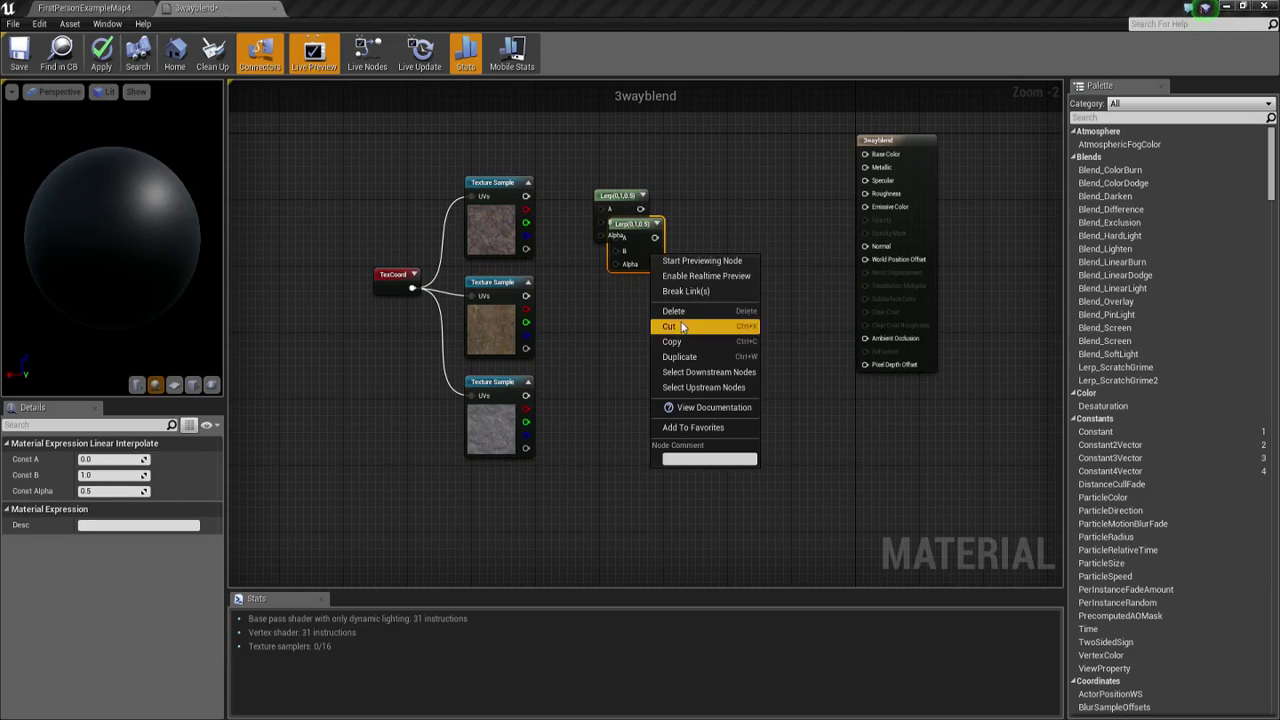
pyautogui.click(690, 357)
pyautogui.moveTo(686, 261); pyautogui.dragTo(646, 427)
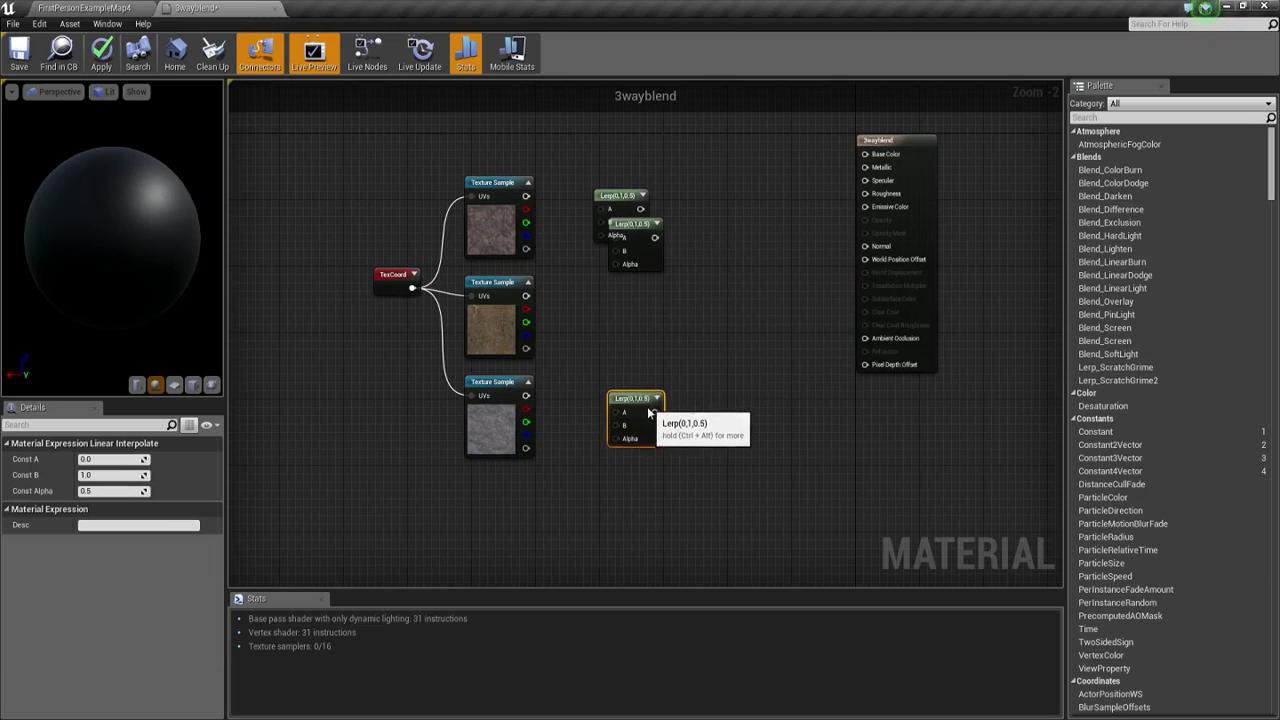
pyautogui.moveTo(651, 263)
pyautogui.mouseDown()
pyautogui.moveTo(667, 330)
pyautogui.moveTo(706, 322)
pyautogui.mouseUp()
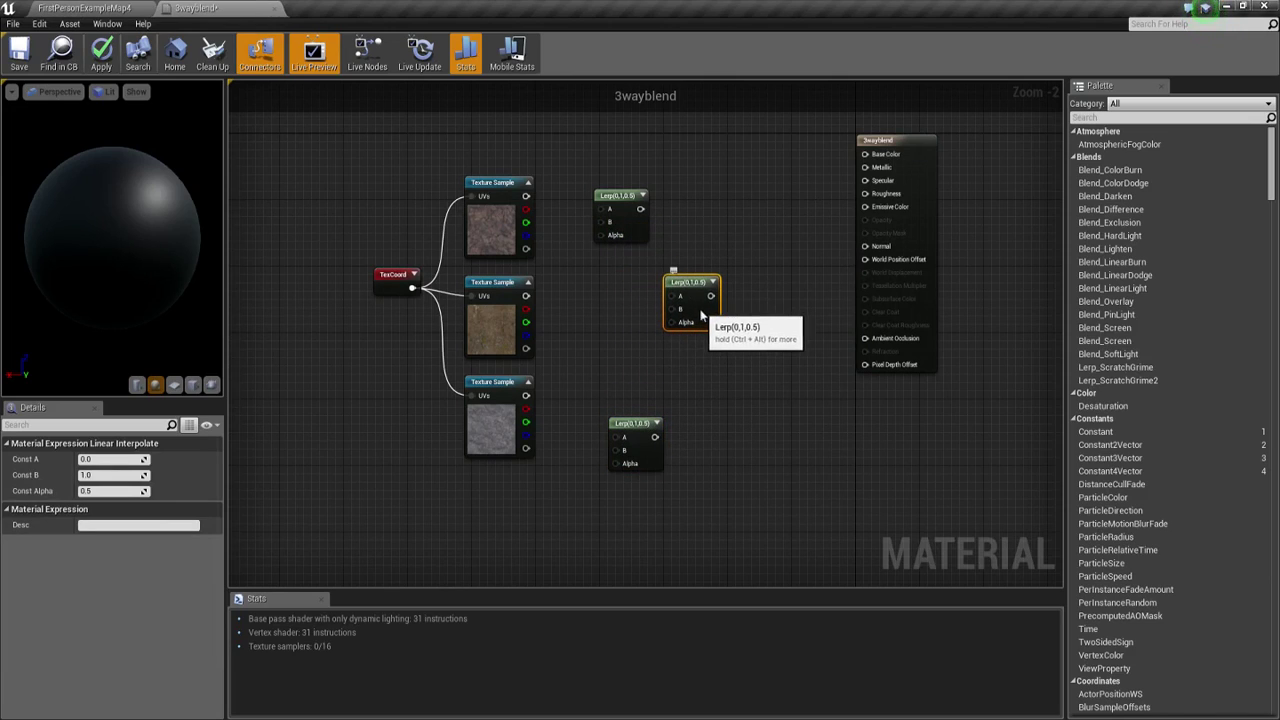
pyautogui.moveTo(641, 438); pyautogui.dragTo(719, 432)
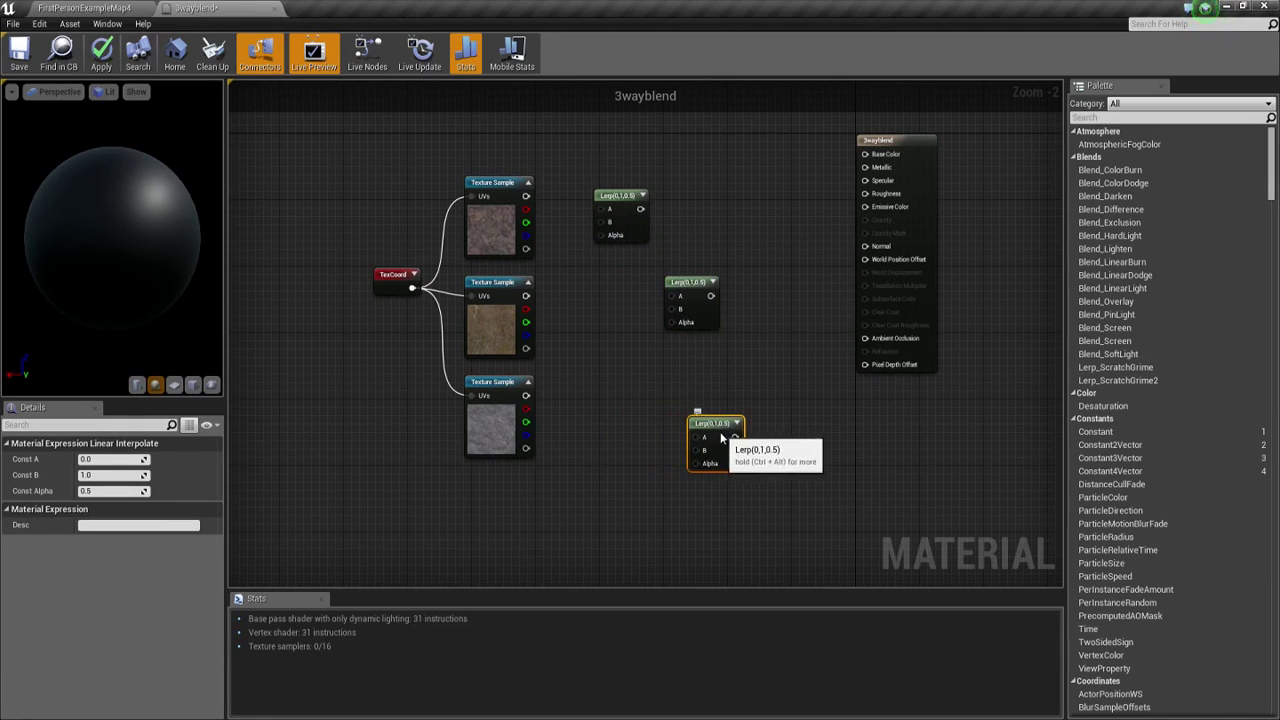
# - Chain the top Lerp into the middle Lerp's A, and the middle into the bottom Lerp's A
pyautogui.moveTo(640, 208); pyautogui.dragTo(674, 300)
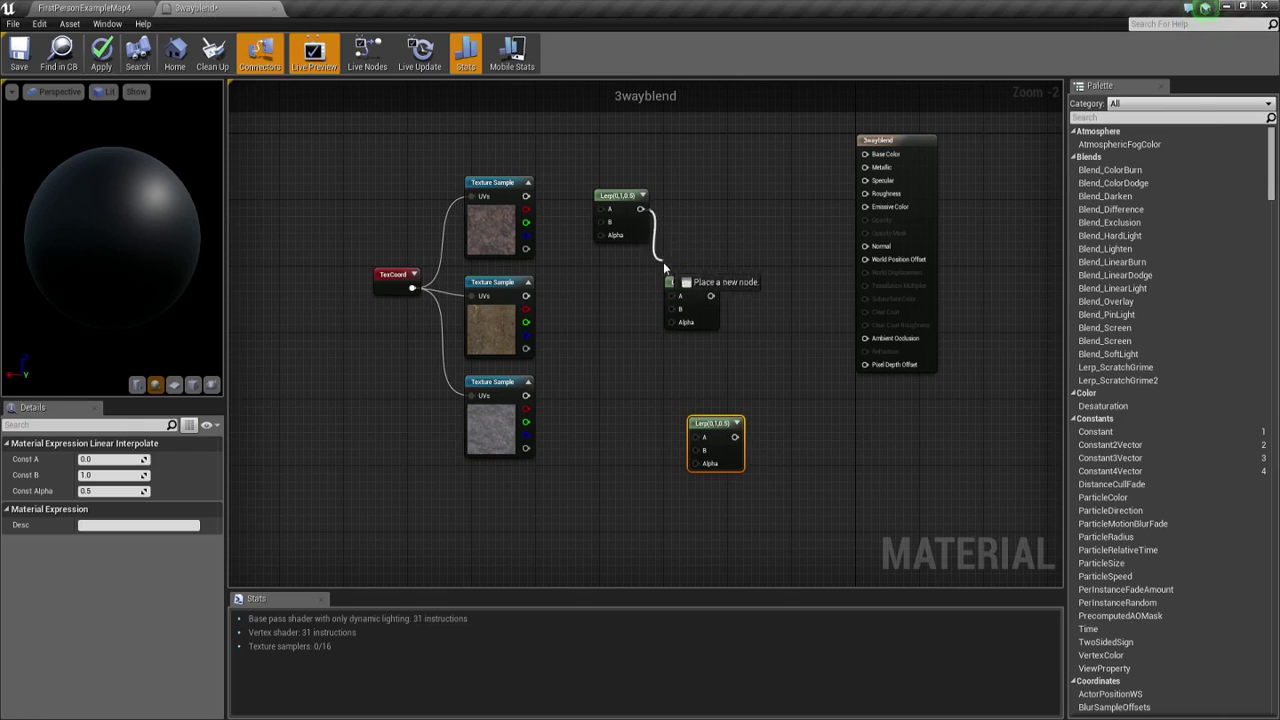
pyautogui.moveTo(715, 423); pyautogui.dragTo(763, 373)
pyautogui.moveTo(708, 297)
pyautogui.mouseDown()
pyautogui.moveTo(755, 388)
pyautogui.moveTo(865, 154)
pyautogui.mouseUp()
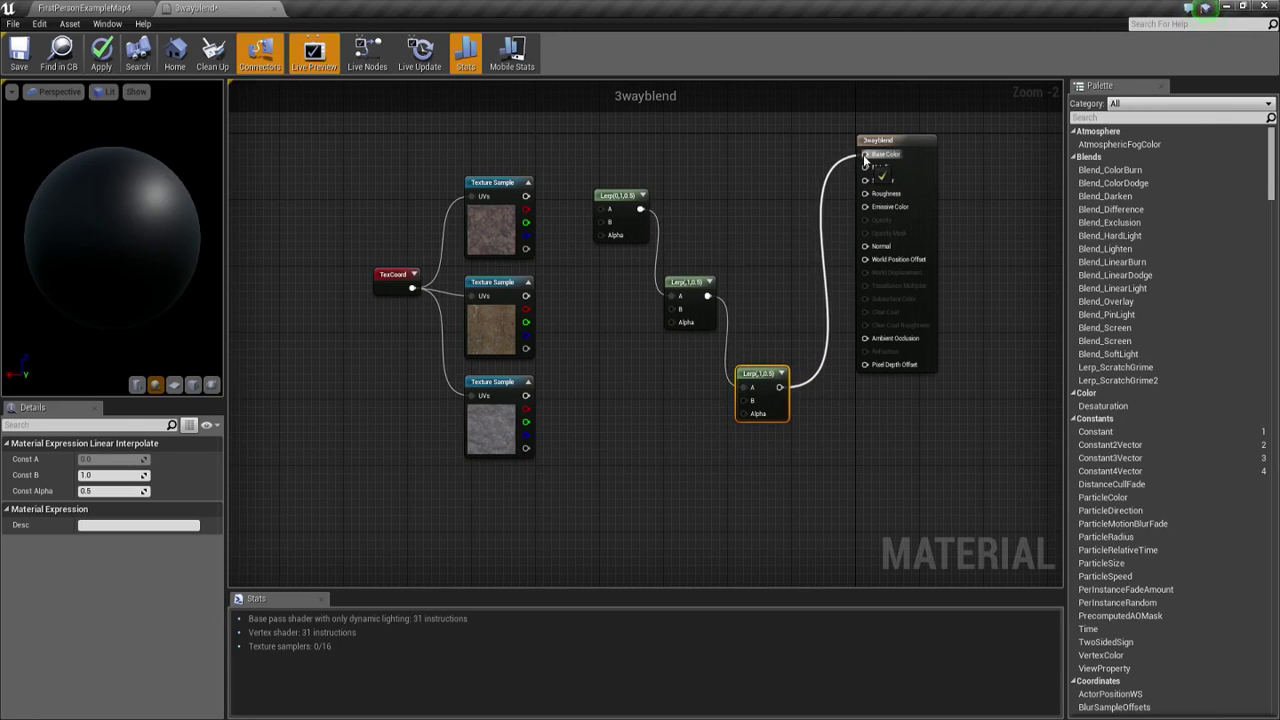
pyautogui.rightClick(525, 527)
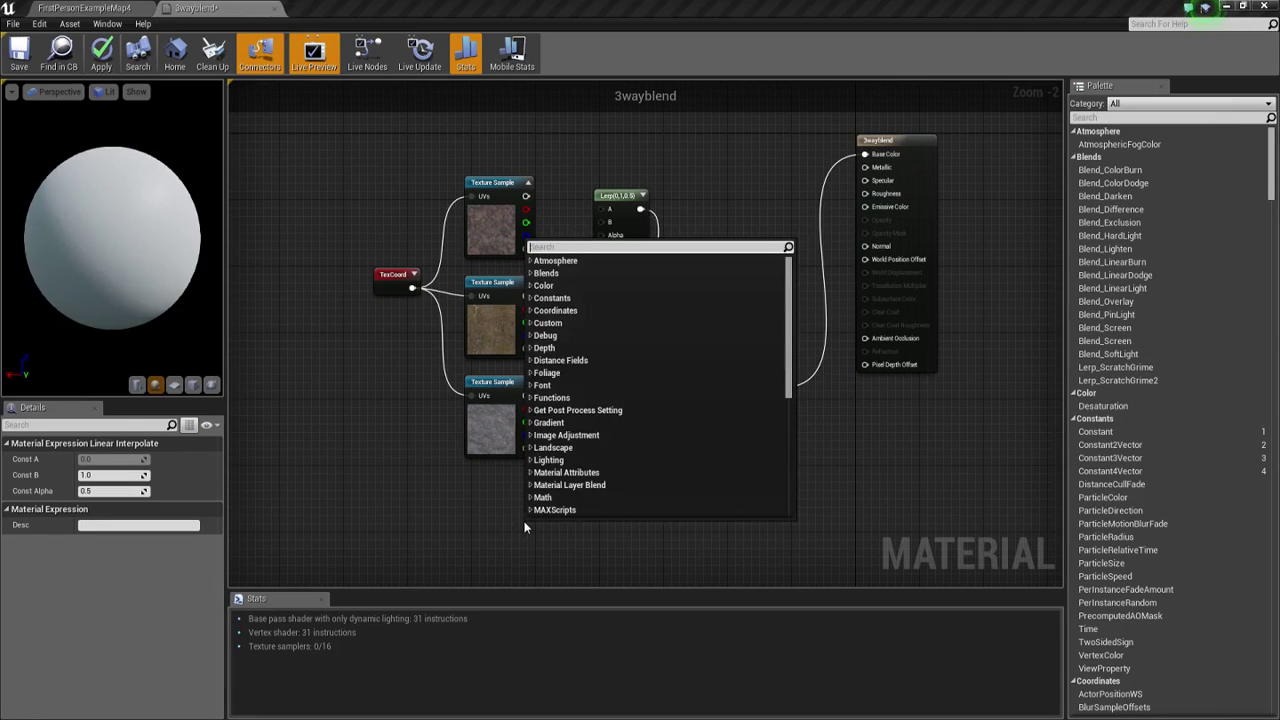
# - Add a VertexColor node driving all three Lerp Alphas; feed the top sample into Lerp 1's B
pyautogui.write('vert')
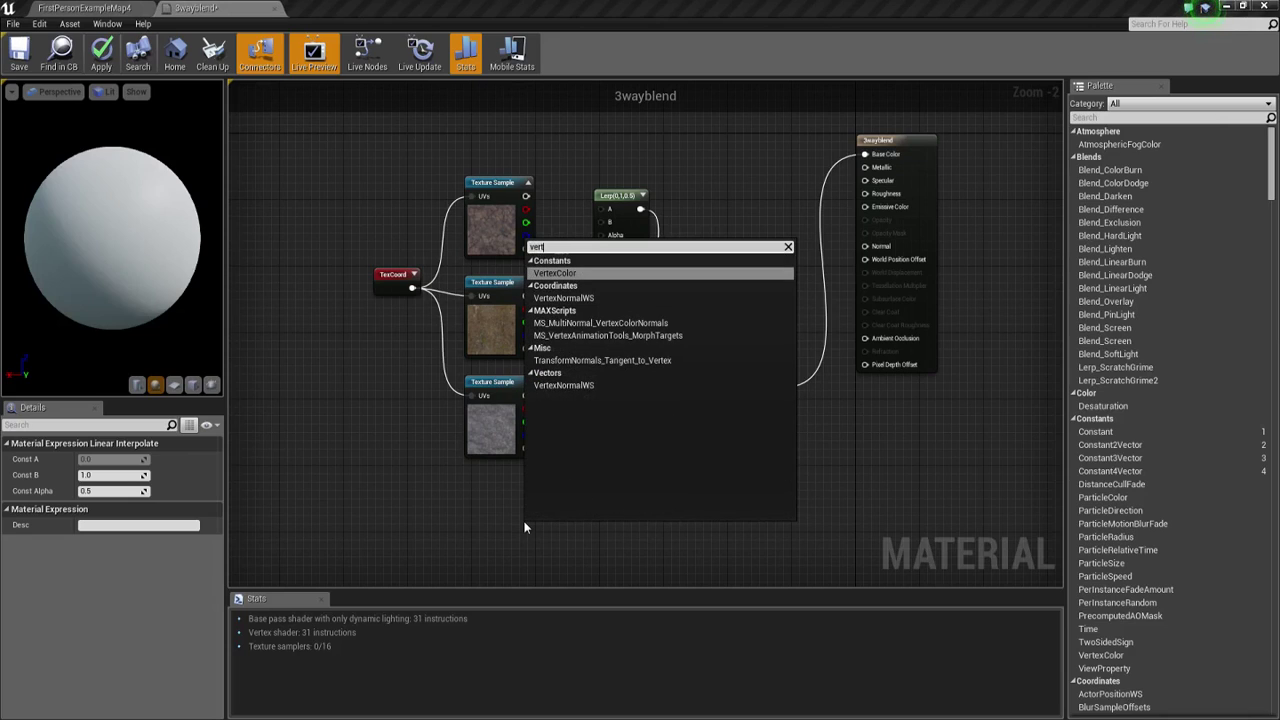
pyautogui.press('Return')
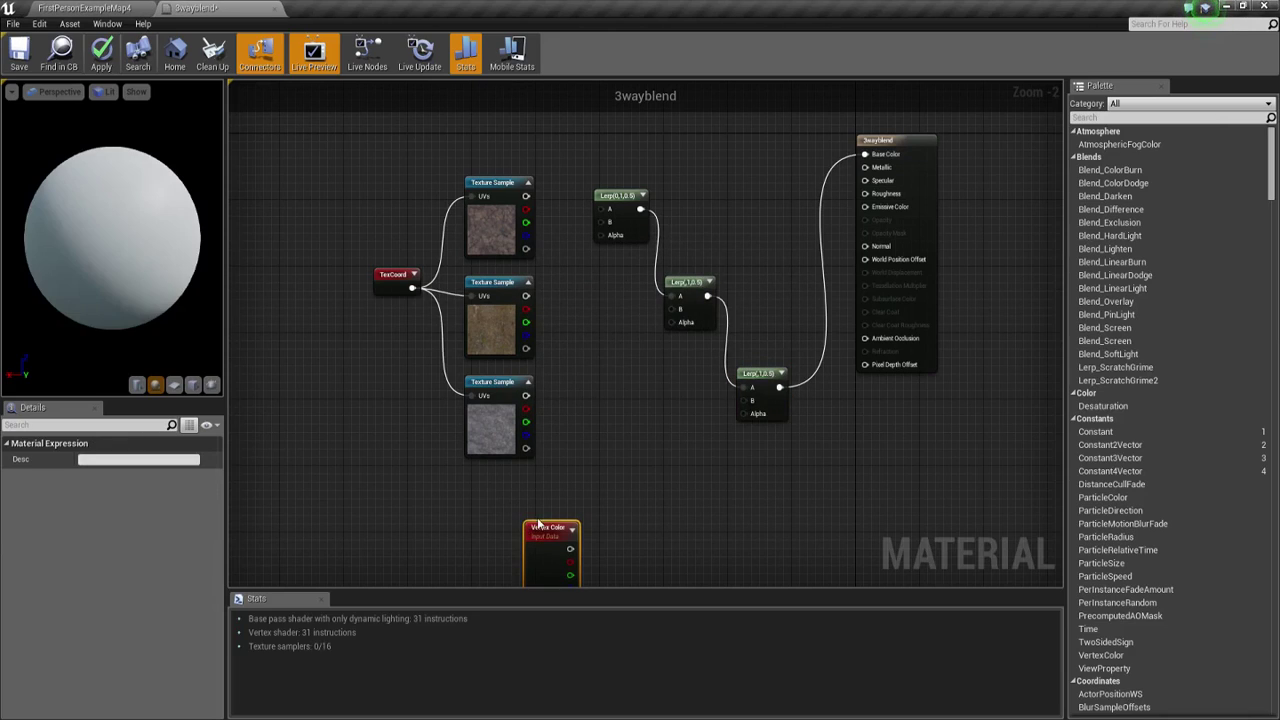
pyautogui.moveTo(535, 527)
pyautogui.mouseDown()
pyautogui.moveTo(492, 522)
pyautogui.moveTo(745, 414)
pyautogui.mouseUp()
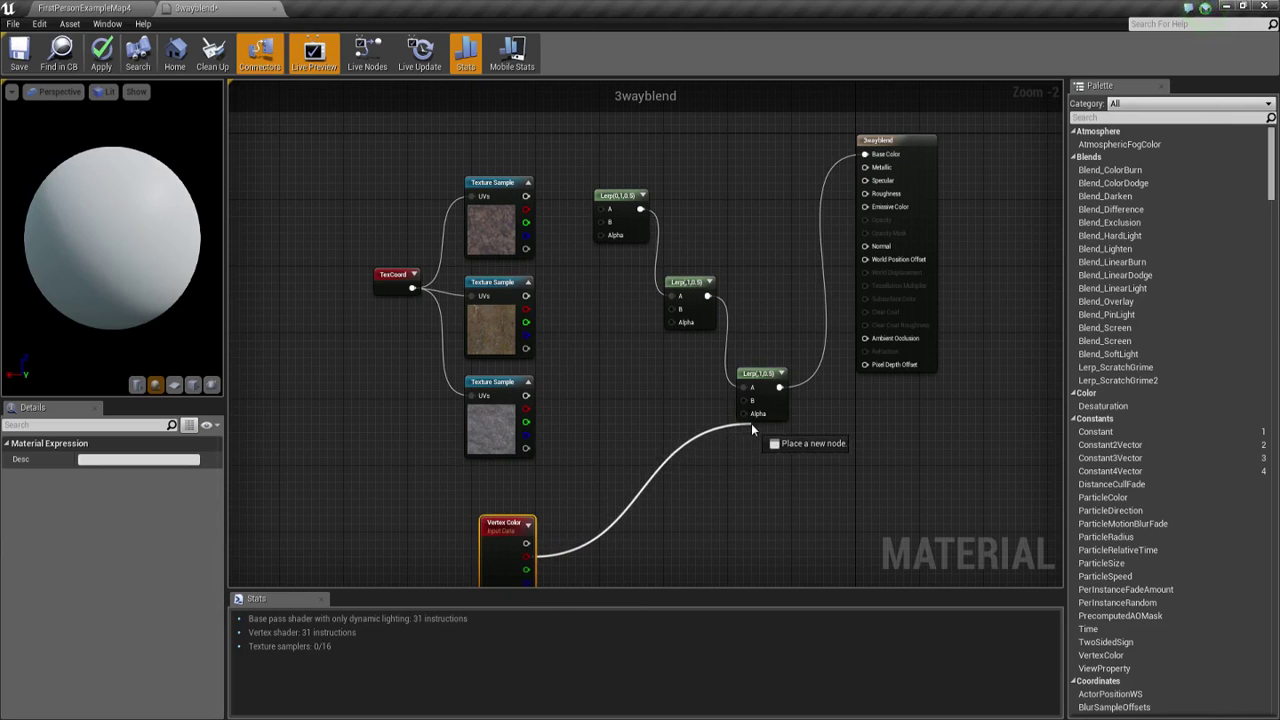
pyautogui.moveTo(698, 469); pyautogui.dragTo(702, 407, button='right')
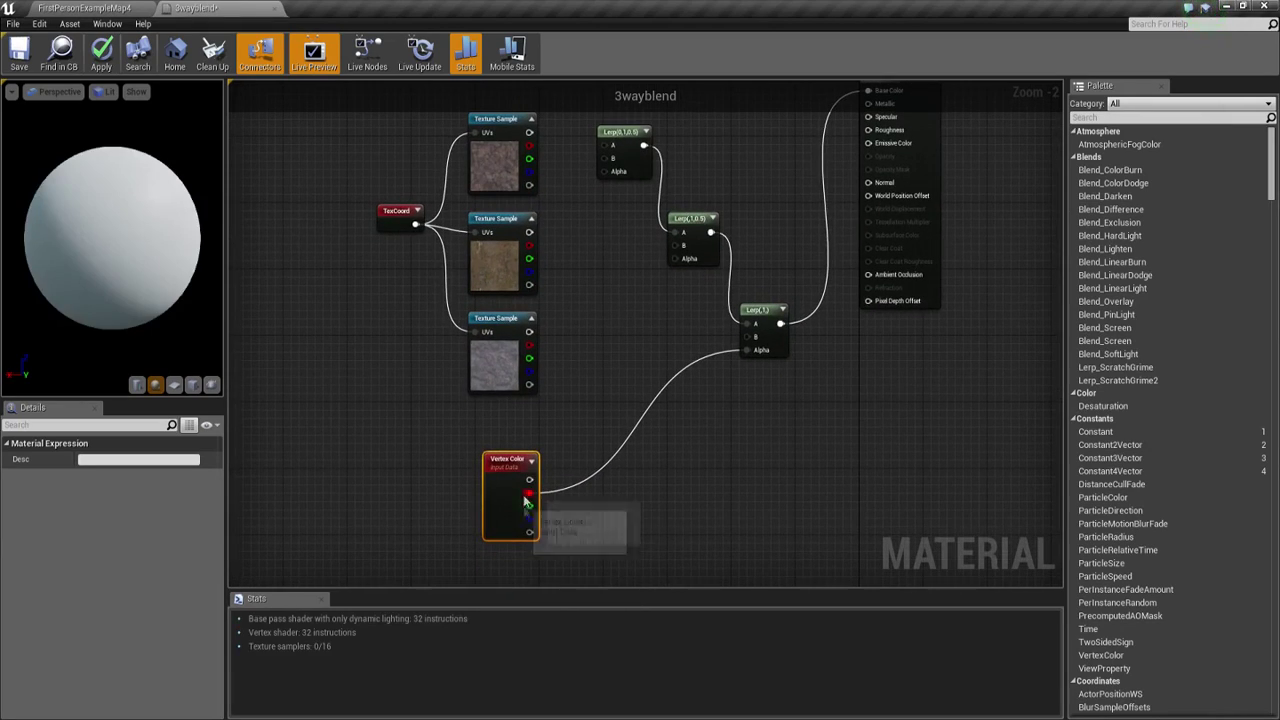
pyautogui.moveTo(529, 505); pyautogui.dragTo(675, 260)
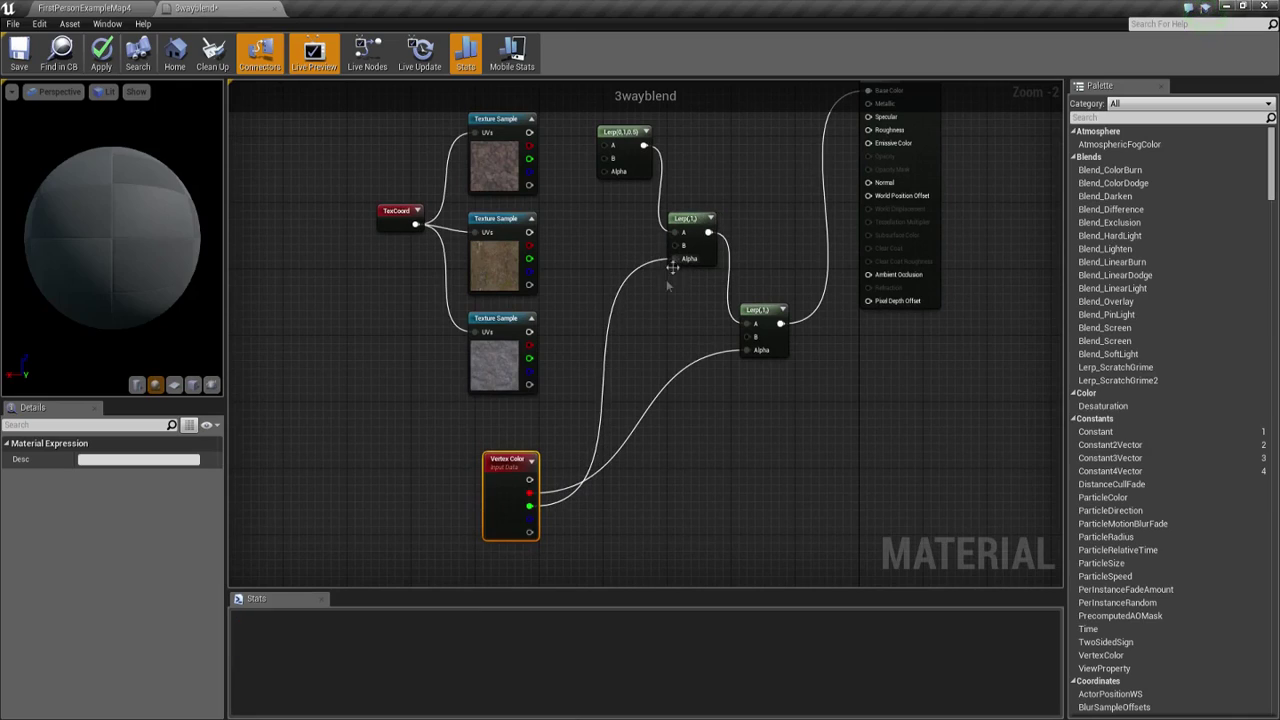
pyautogui.moveTo(529, 518); pyautogui.dragTo(607, 172)
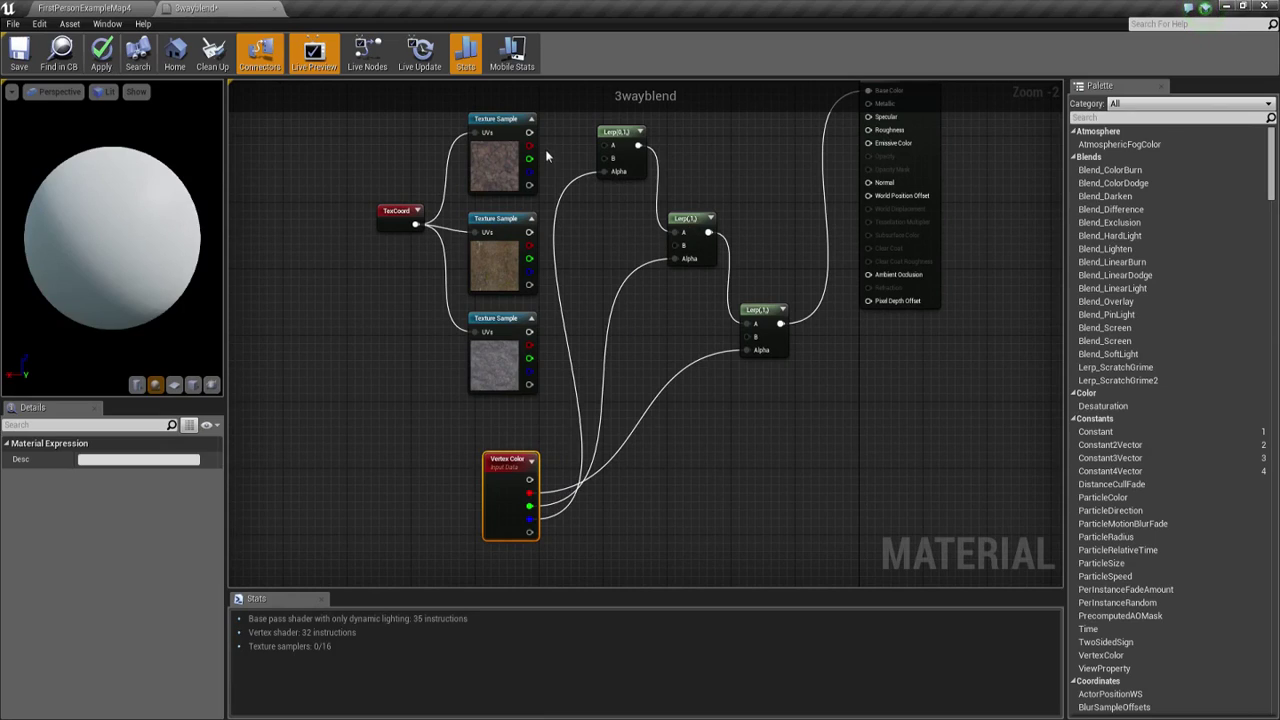
pyautogui.moveTo(529, 132); pyautogui.dragTo(607, 158)
# - Feed the middle sample into Lerp 2's B, the bottom into Lerp 3's B and Lerp 1's A, then apply
pyautogui.moveTo(529, 232); pyautogui.dragTo(585, 236)
pyautogui.moveTo(660, 246); pyautogui.dragTo(676, 243)
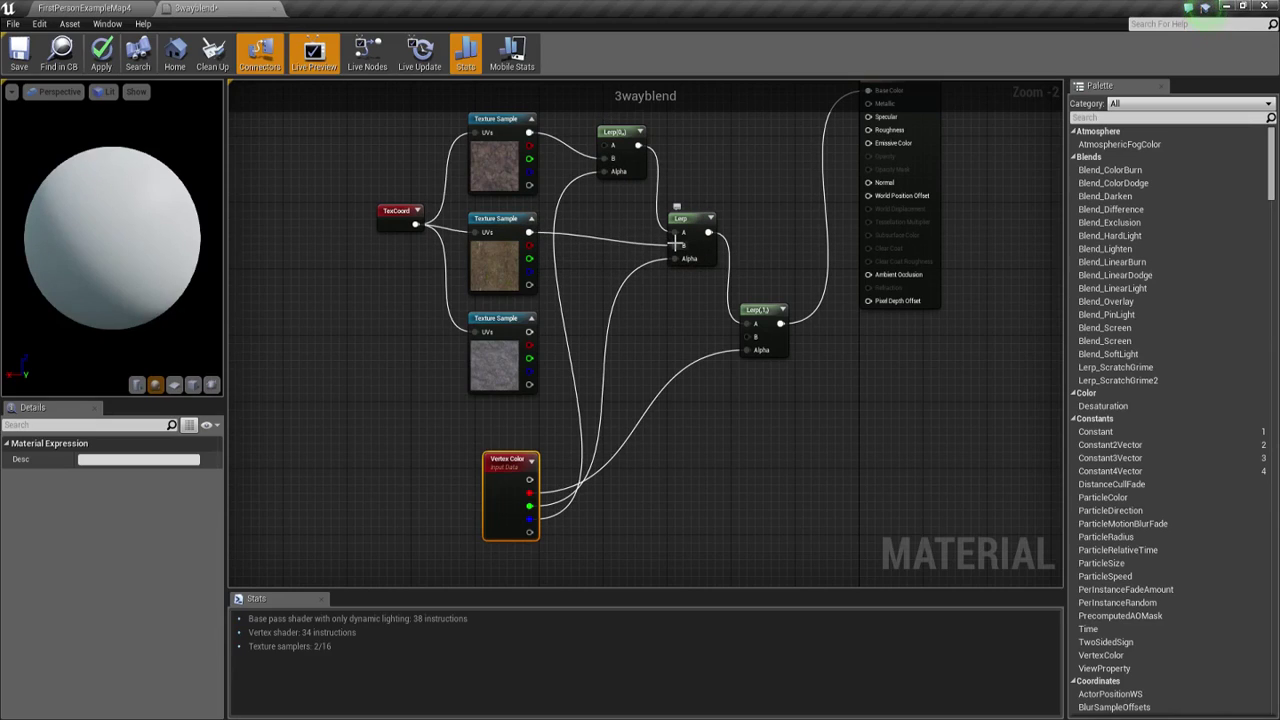
pyautogui.moveTo(529, 331); pyautogui.dragTo(750, 335)
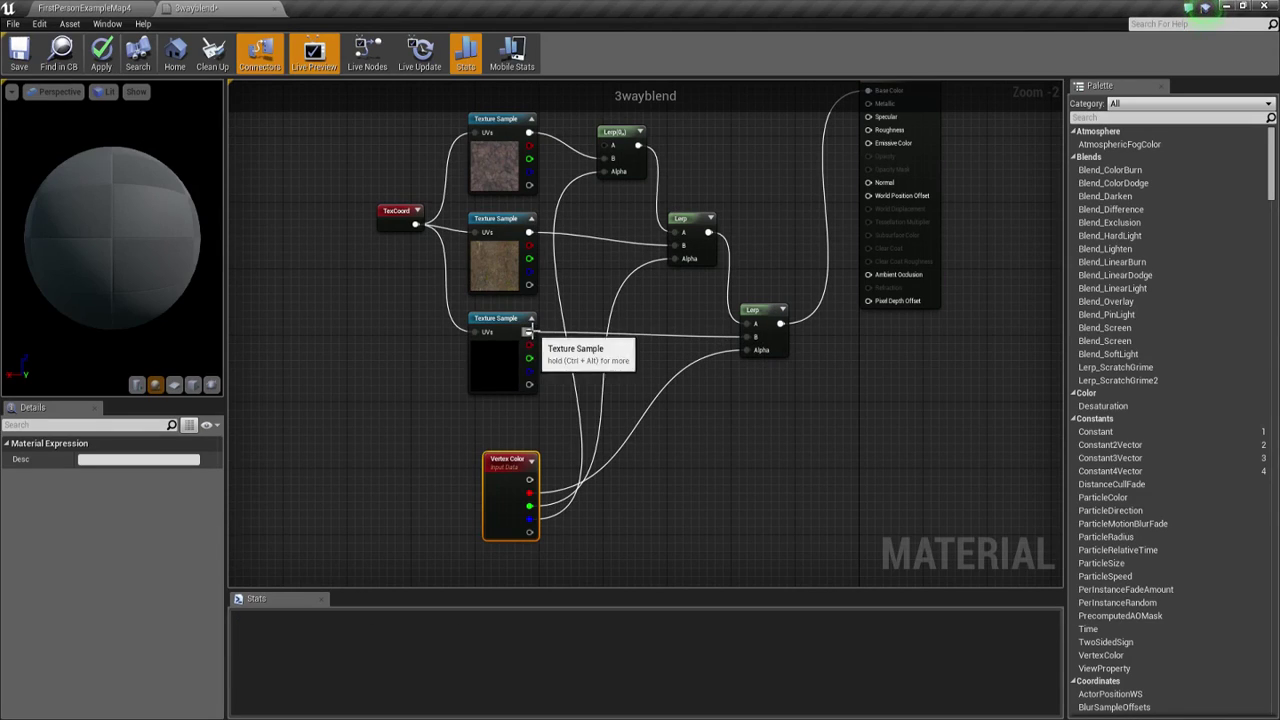
pyautogui.moveTo(529, 331); pyautogui.dragTo(605, 147)
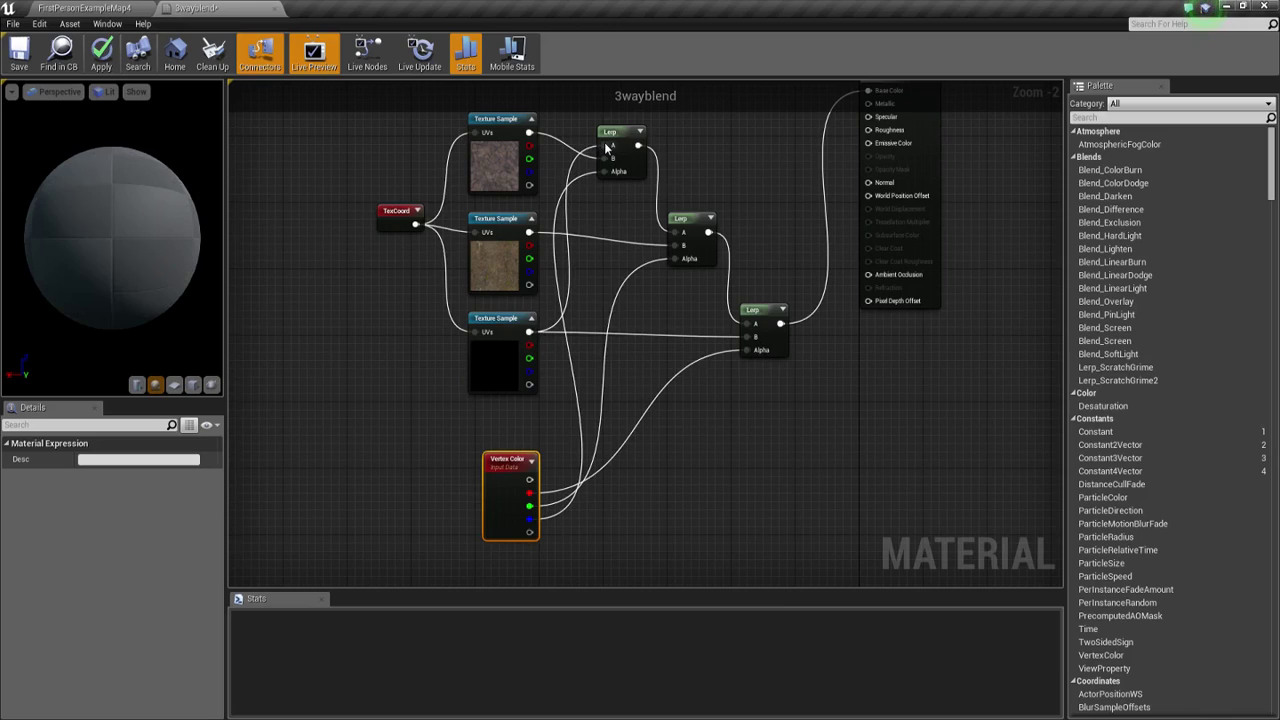
pyautogui.moveTo(605, 147); pyautogui.dragTo(607, 217, button='right')
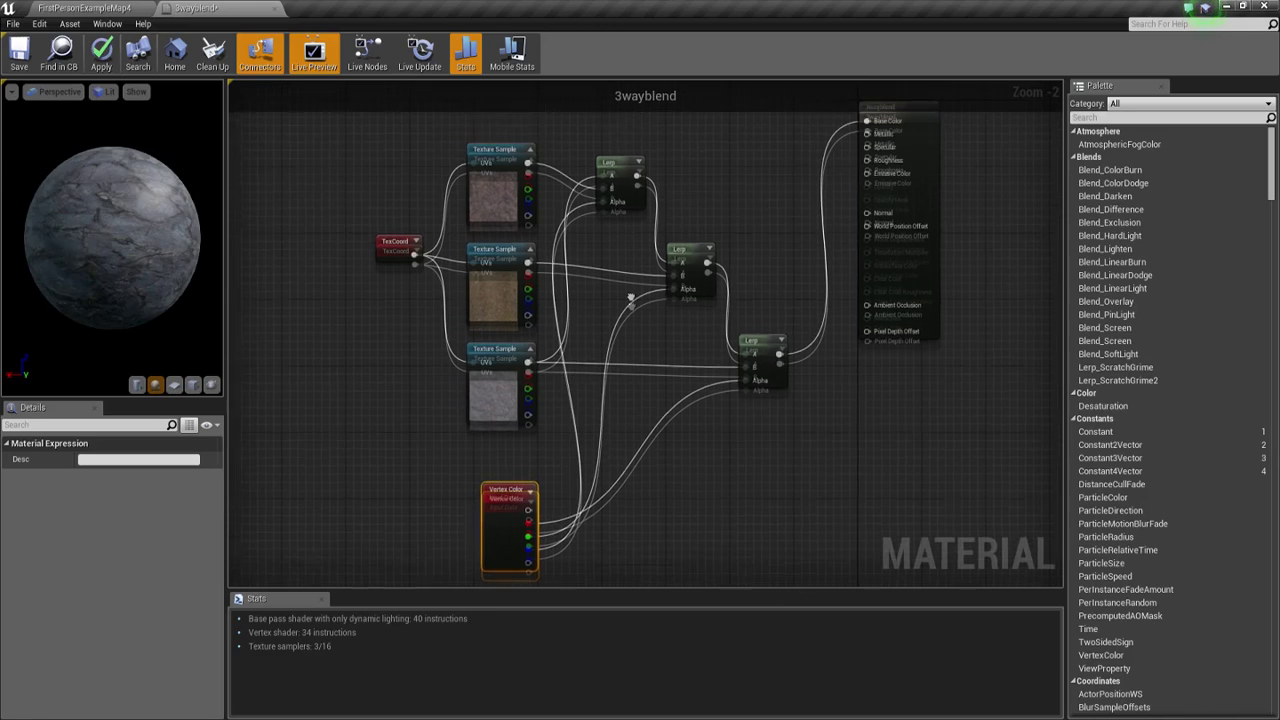
pyautogui.click(110, 56)
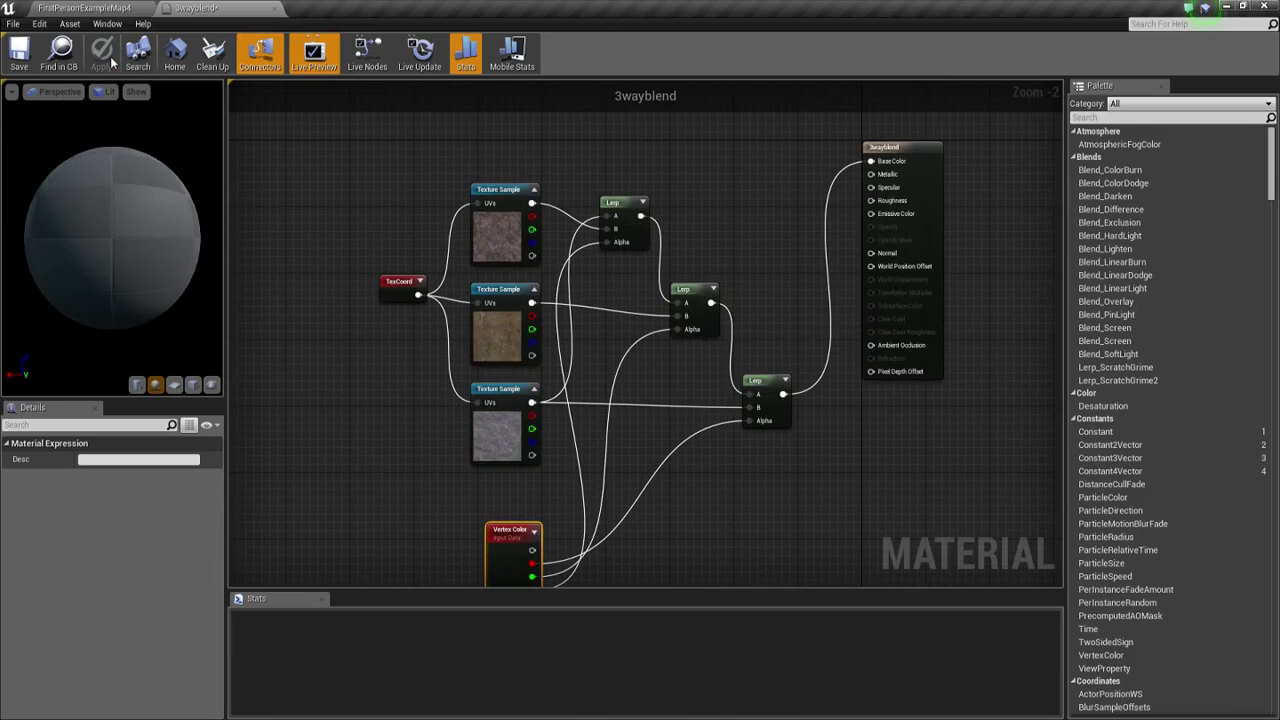
# - Save 3wayblend and assign it to the SM_MountainRock mesh's Element 0 material slot
pyautogui.click(20, 56)
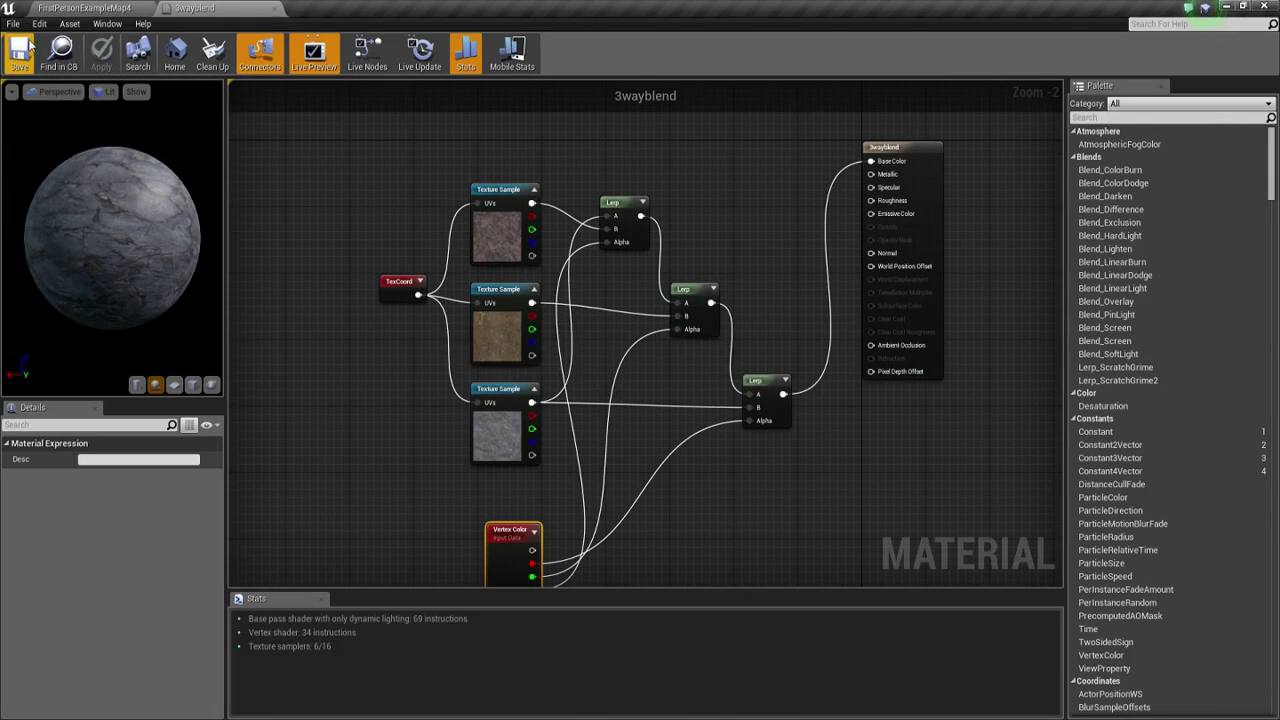
pyautogui.click(92, 9)
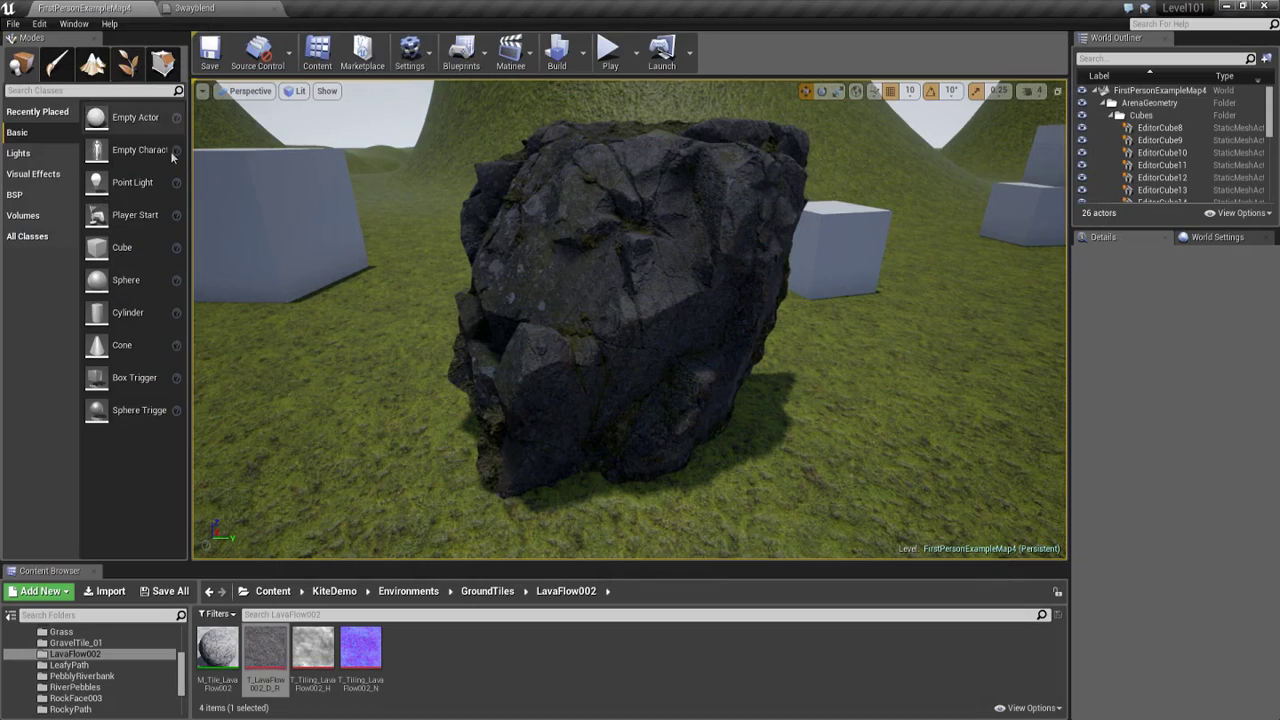
pyautogui.scroll(5, 72, 670)
pyautogui.scroll(2, 72, 670)
pyautogui.click(57, 655)
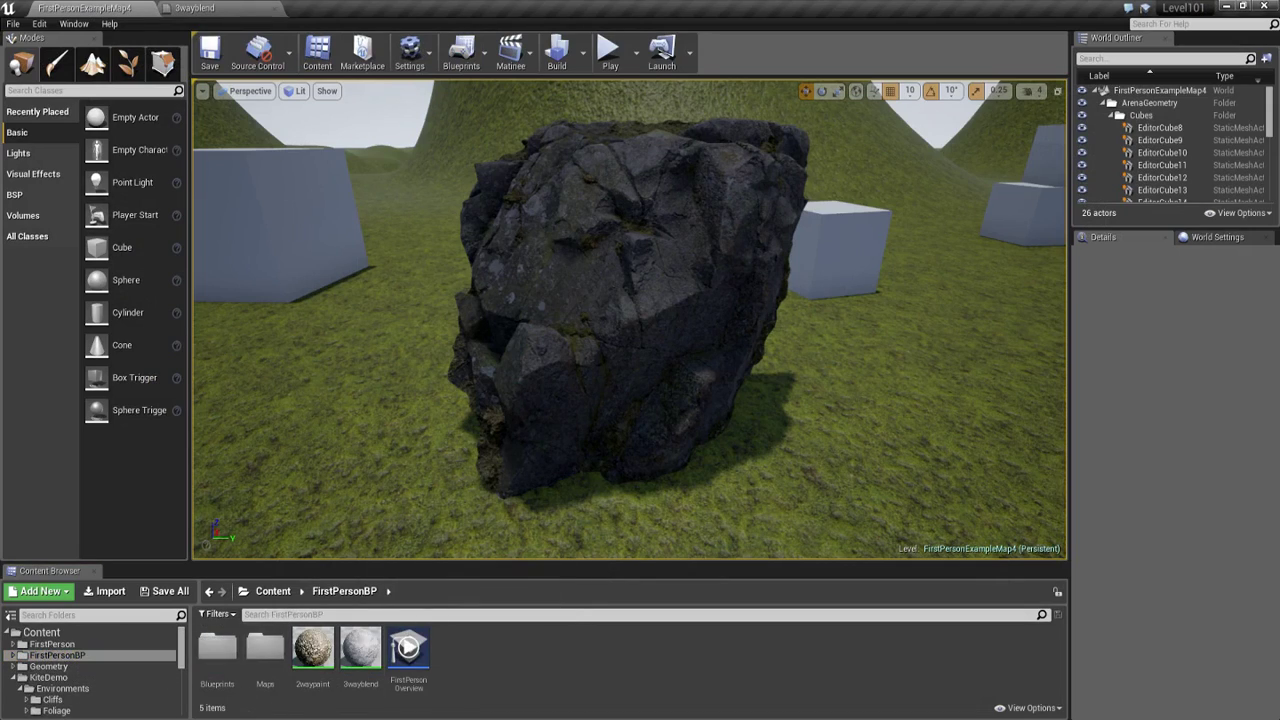
pyautogui.click(566, 418)
pyautogui.click(362, 650)
pyautogui.moveTo(362, 650); pyautogui.dragTo(1186, 572)
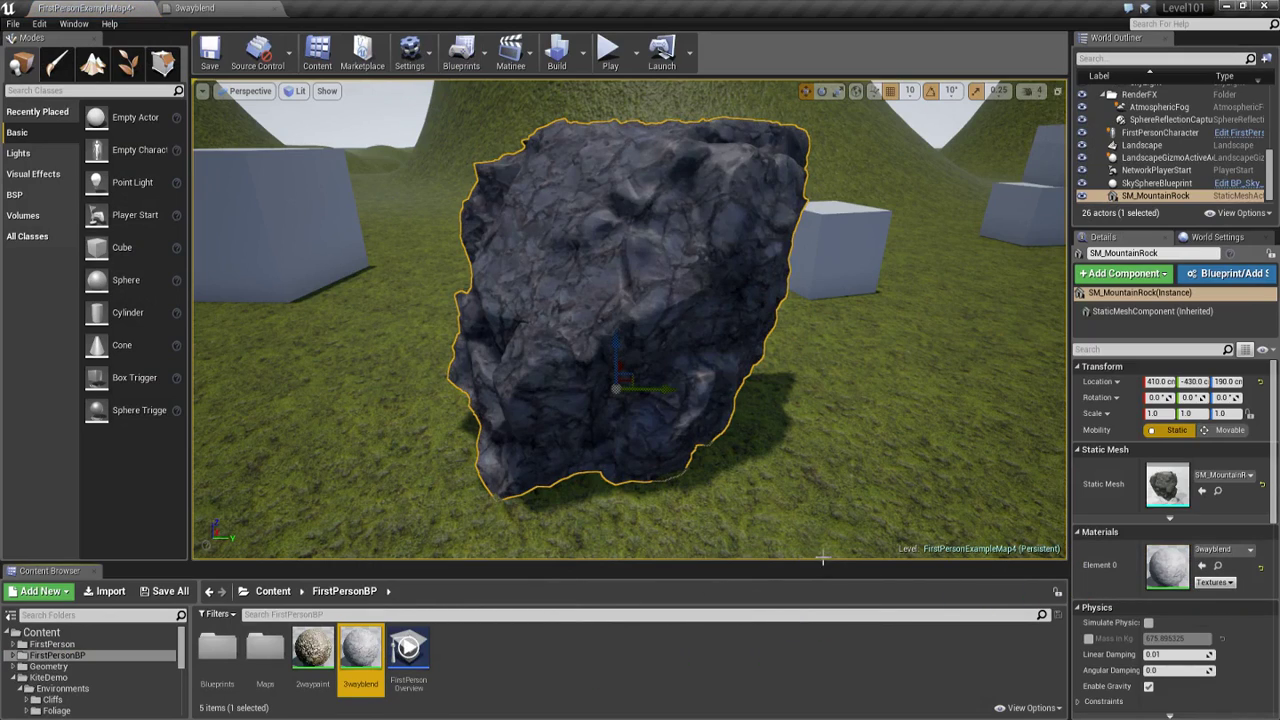
pyautogui.click(57, 63)
# - Set mesh painting to Blend Weights with 3 (RGB) textures and paint a first stroke on the rock
pyautogui.click(124, 170)
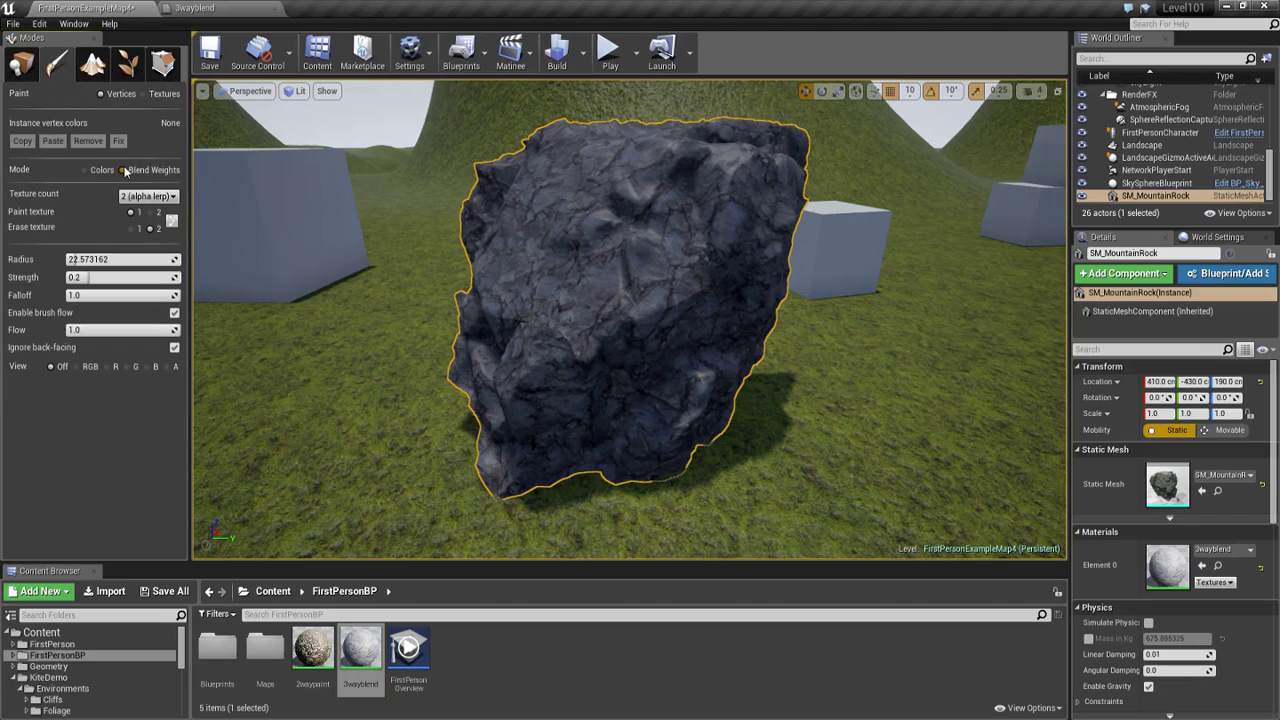
pyautogui.click(145, 196)
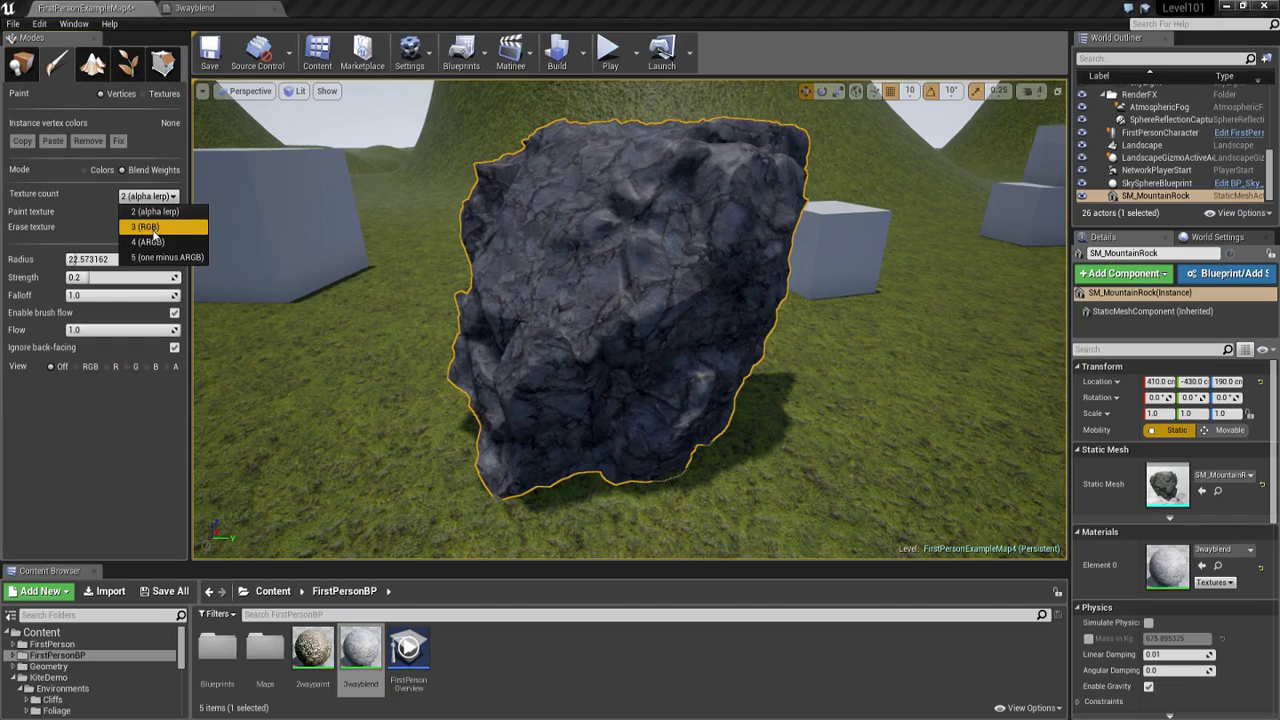
pyautogui.click(155, 228)
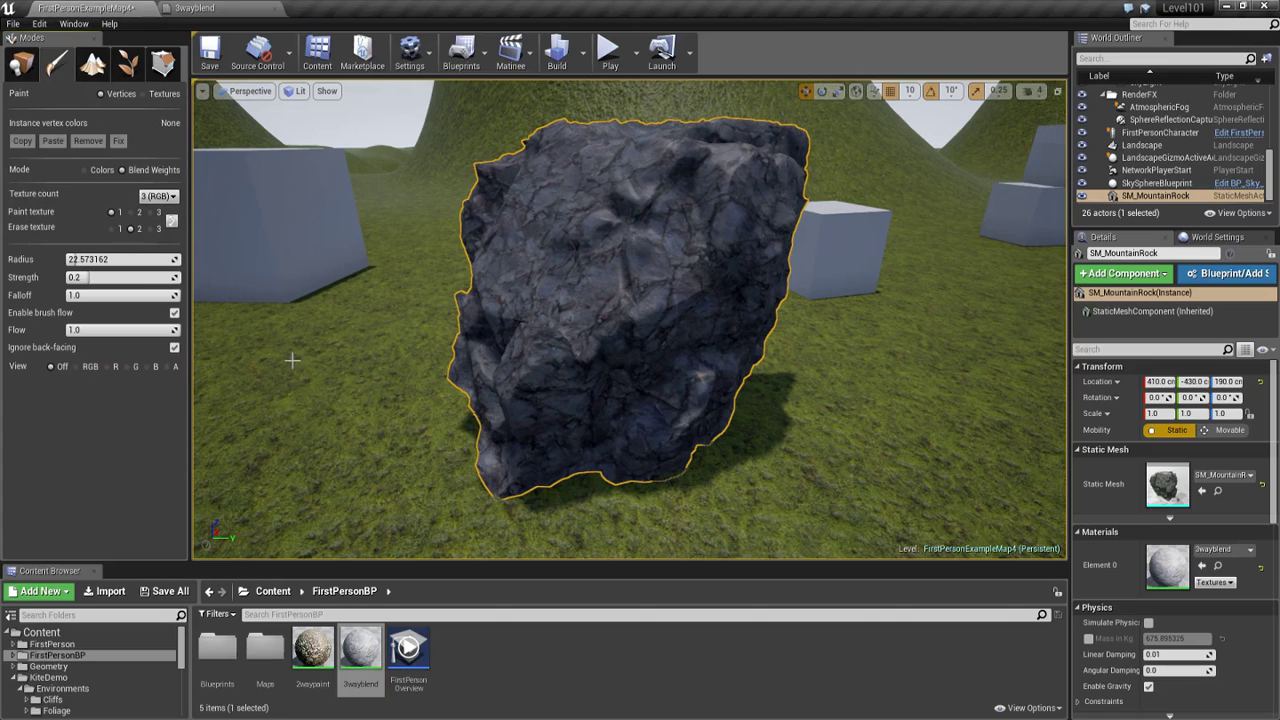
pyautogui.moveTo(303, 362); pyautogui.dragTo(323, 366, button='right')
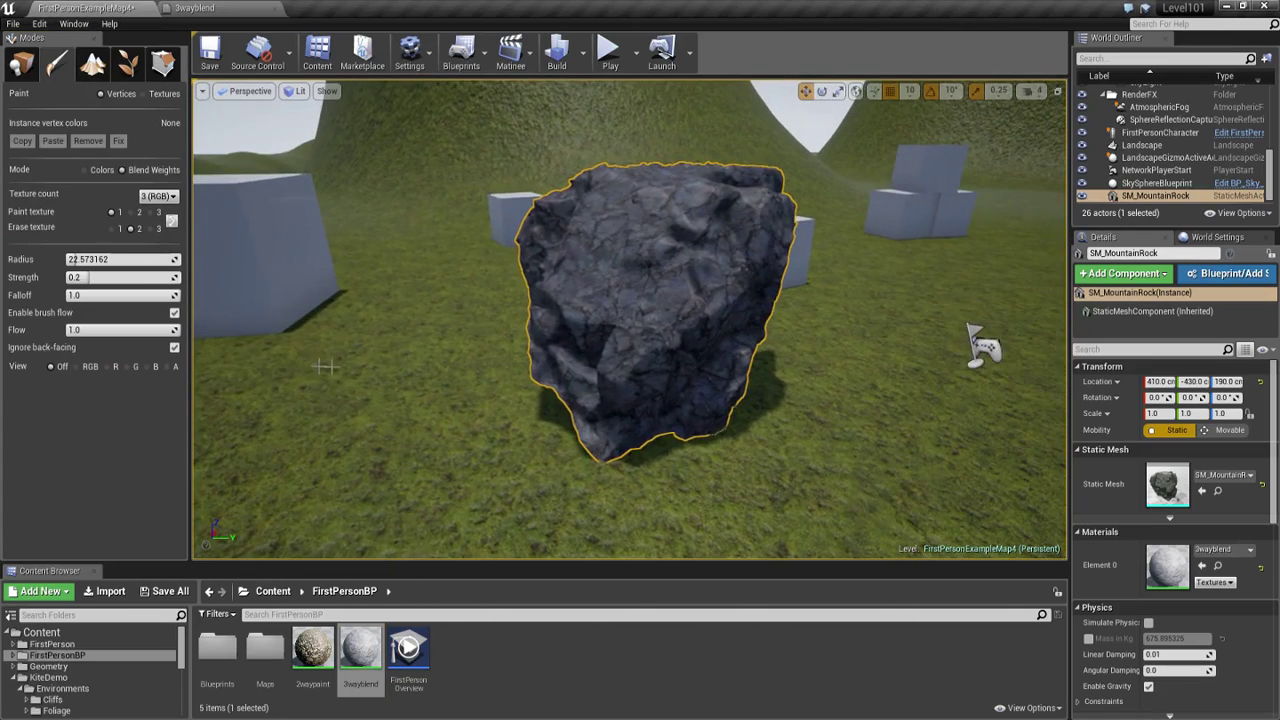
pyautogui.keyDown('ctrl'); pyautogui.moveTo(583, 357); pyautogui.dragTo(642, 334); pyautogui.keyUp('ctrl')
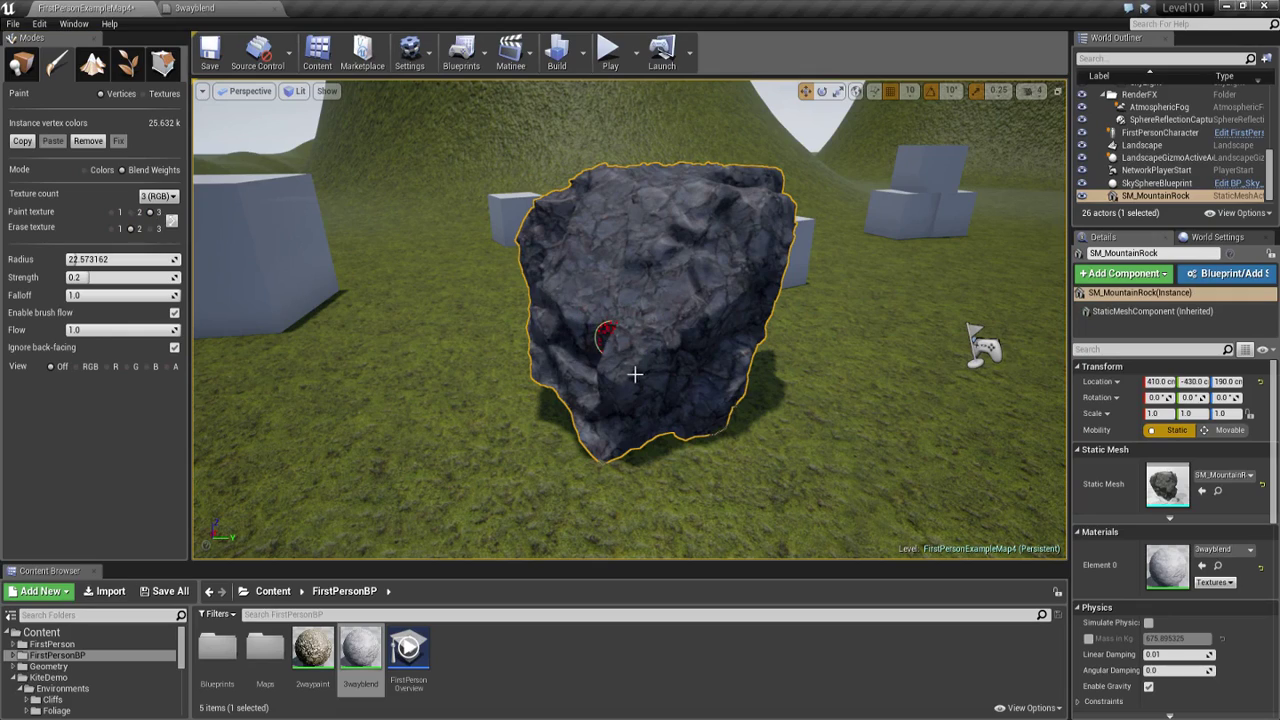
# - Paint brown, dark, mossy and grey patches across the rock, then set paint texture to 1
pyautogui.keyDown('ctrl'); pyautogui.moveTo(636, 318); pyautogui.dragTo(680, 295); pyautogui.keyUp('ctrl')
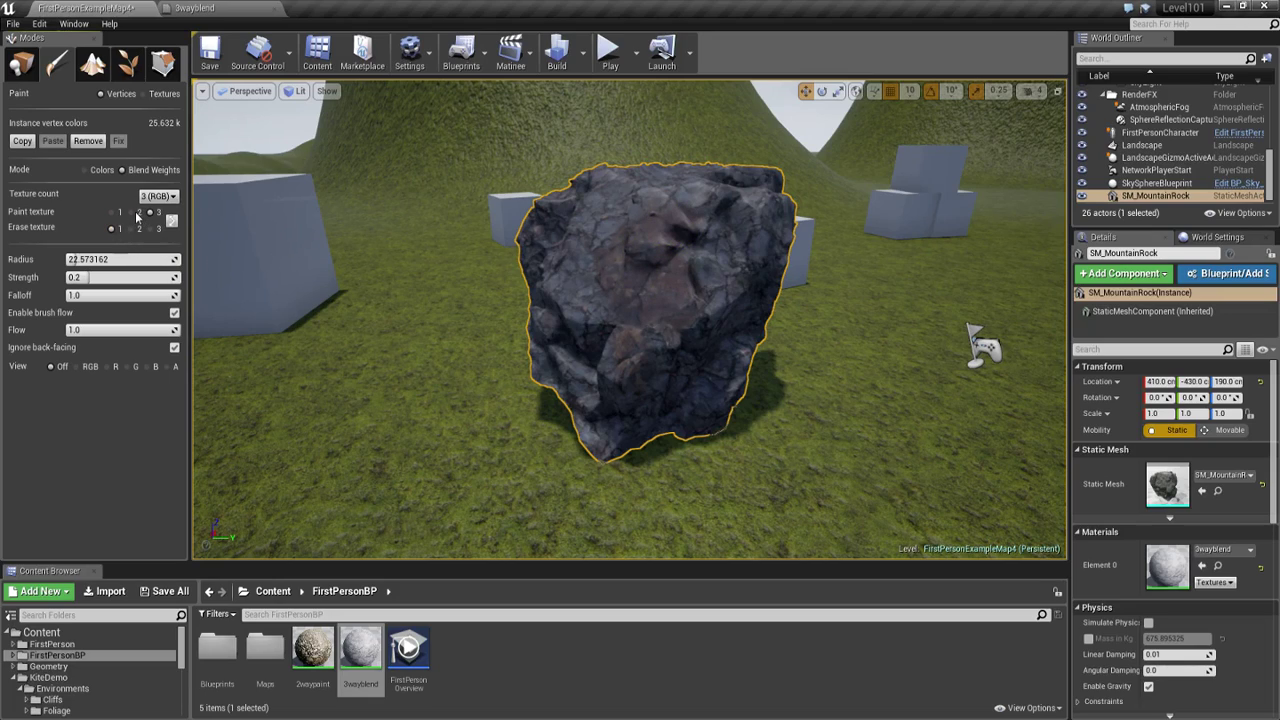
pyautogui.keyDown('ctrl'); pyautogui.moveTo(665, 372); pyautogui.dragTo(706, 310); pyautogui.keyUp('ctrl')
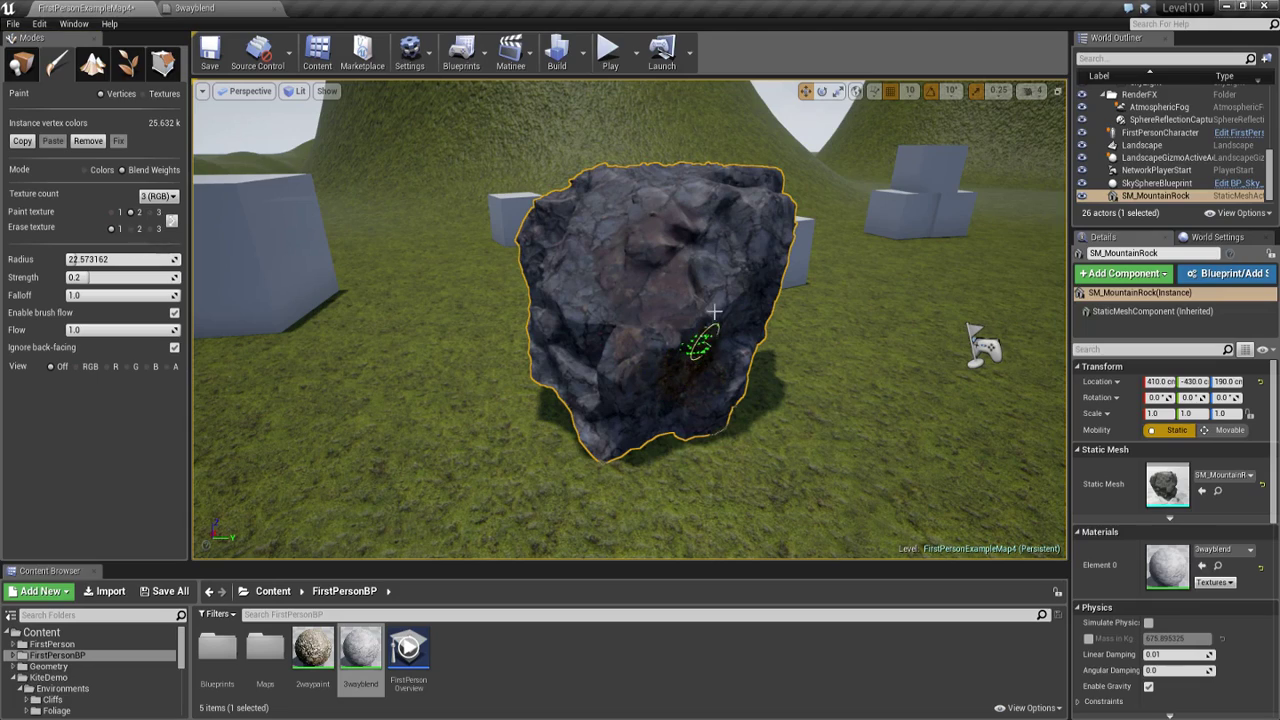
pyautogui.moveTo(715, 243)
pyautogui.keyDown('ctrl'); pyautogui.mouseDown()
pyautogui.moveTo(601, 258)
pyautogui.moveTo(590, 332)
pyautogui.moveTo(610, 402)
pyautogui.mouseUp(); pyautogui.keyUp('ctrl')
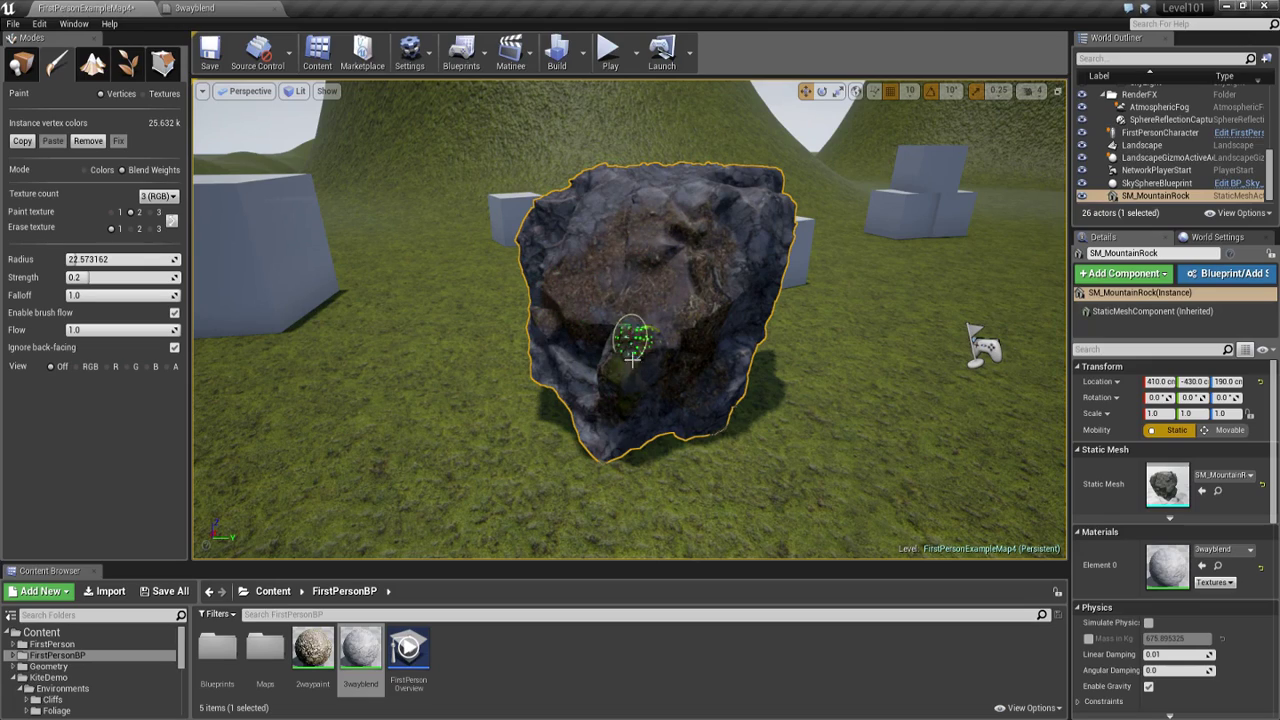
pyautogui.keyDown('ctrl'); pyautogui.moveTo(607, 372); pyautogui.dragTo(600, 378); pyautogui.keyUp('ctrl')
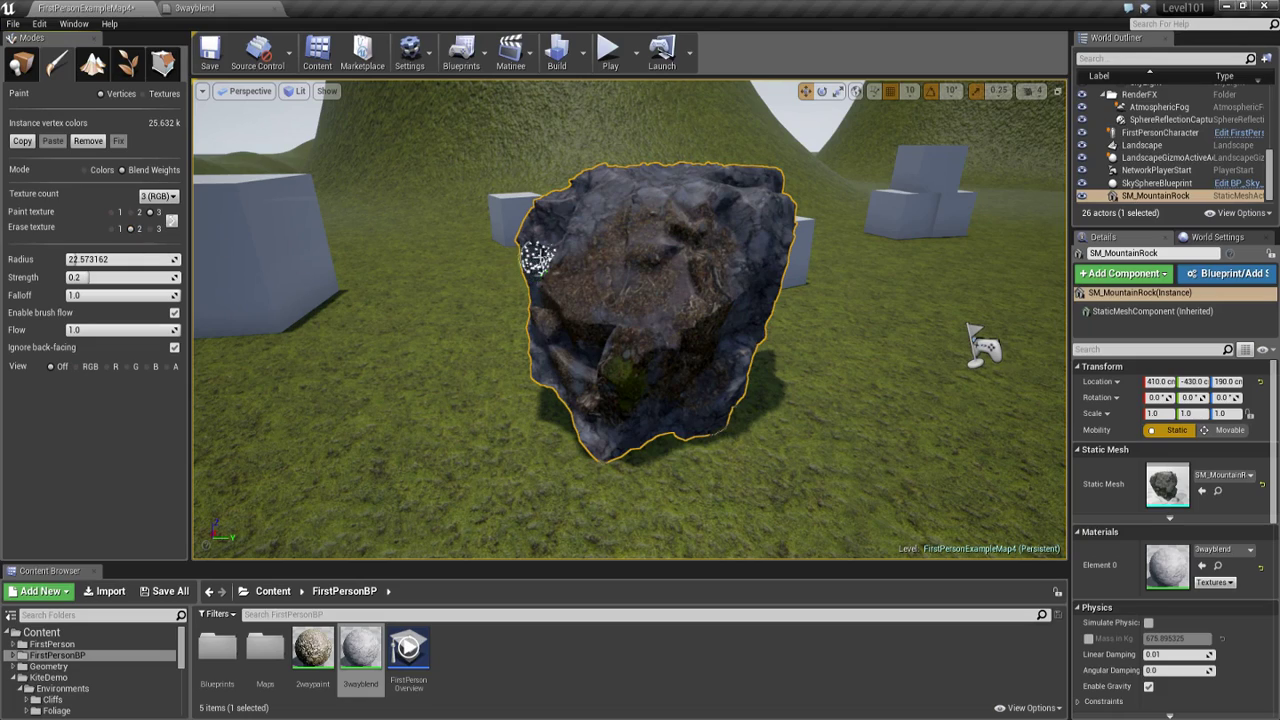
pyautogui.moveTo(612, 203)
pyautogui.mouseDown()
pyautogui.moveTo(690, 196)
pyautogui.moveTo(728, 214)
pyautogui.moveTo(762, 274)
pyautogui.mouseUp()
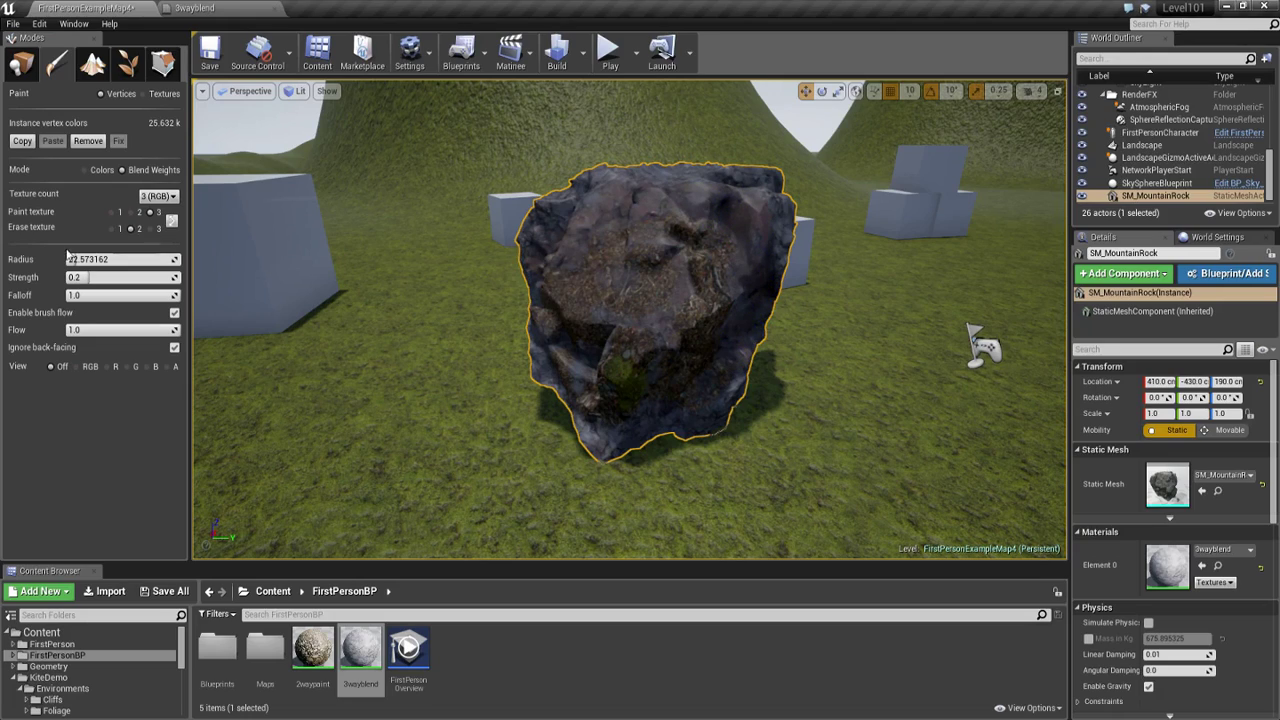
pyautogui.click(111, 212)
# - Set Erase texture to 3 and brush texture 1 back over the rock's lower moss patch
pyautogui.click(157, 229)
pyautogui.moveTo(570, 384); pyautogui.dragTo(670, 420)
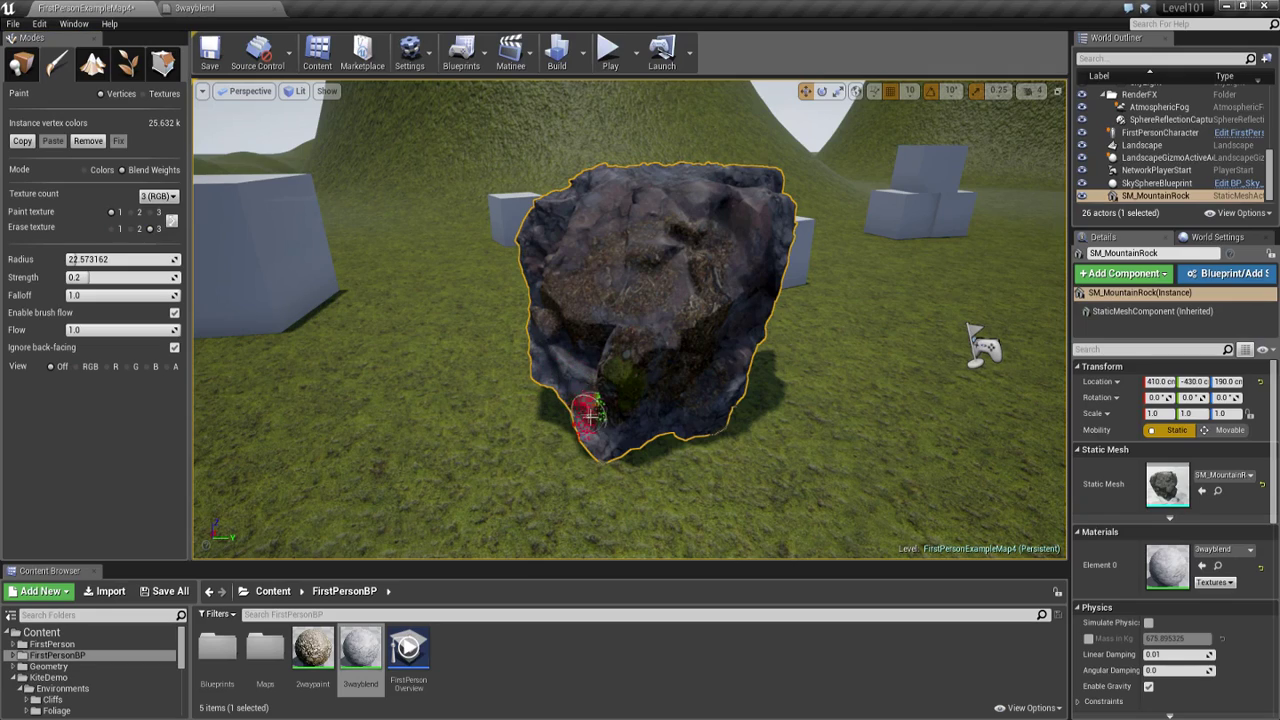